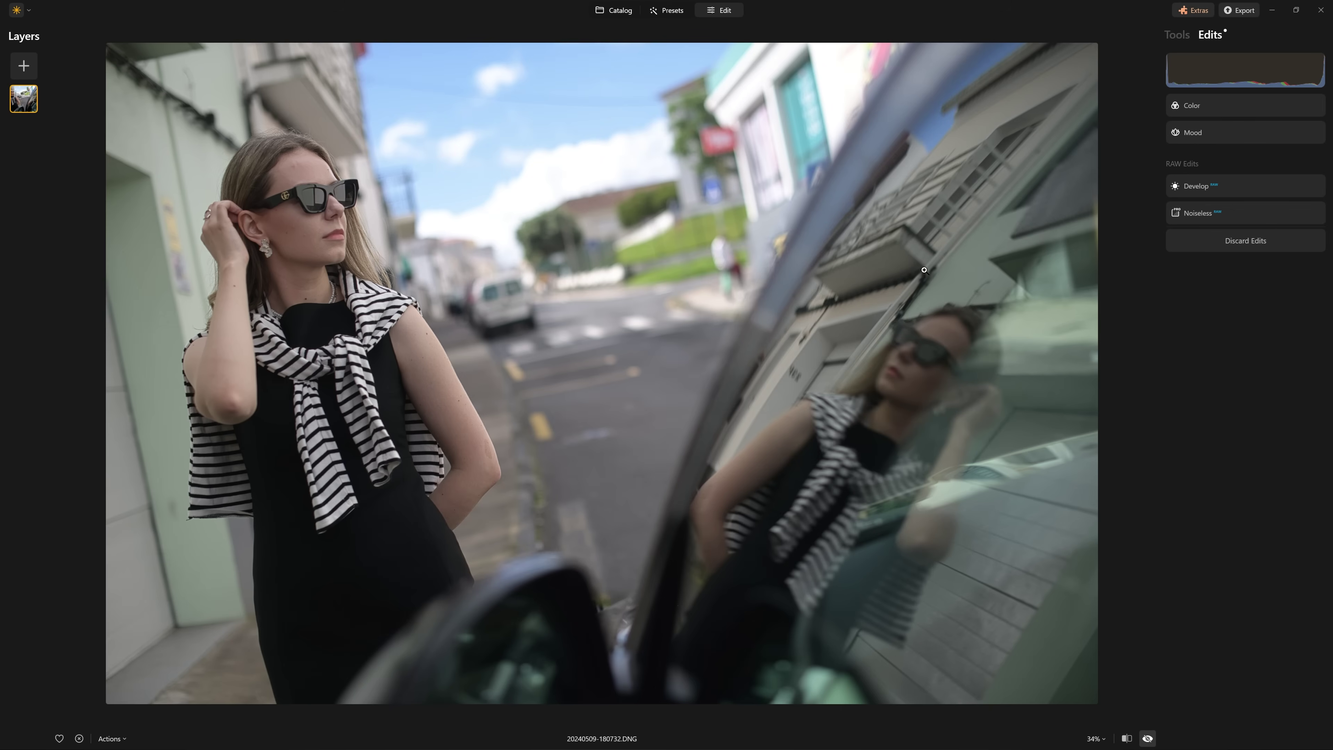
key(backslash)
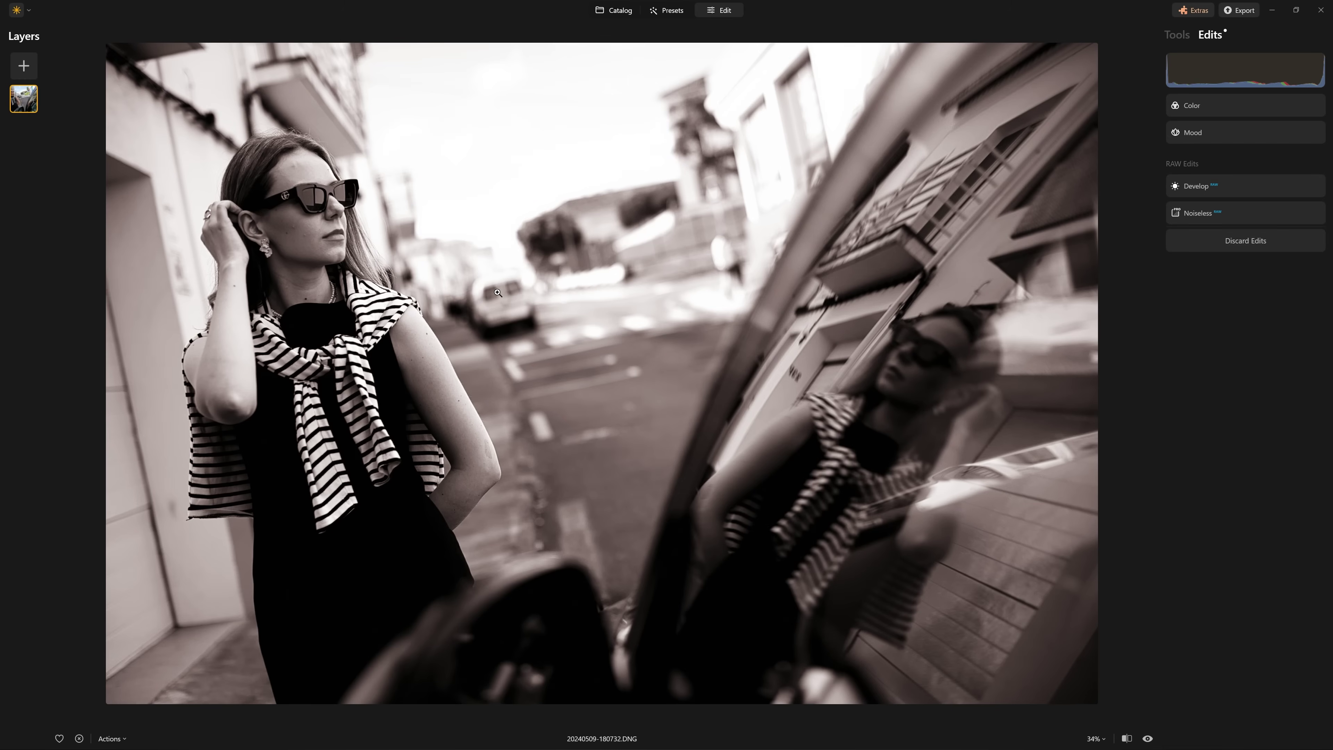
- Compare the sepia portrait against its colour original, then return to the Catalog grid
key(backslash)
key(backslash)
click(618, 11)
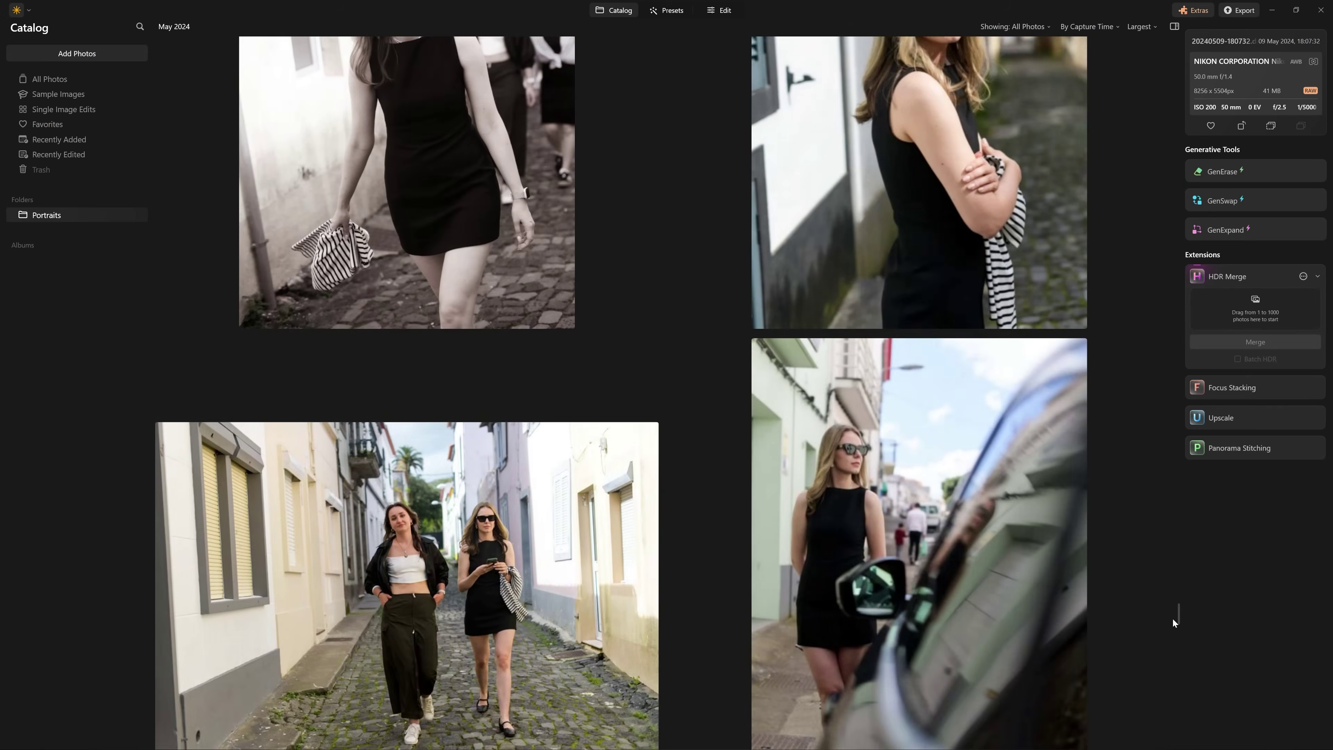
scroll(1172, 617, up, 8)
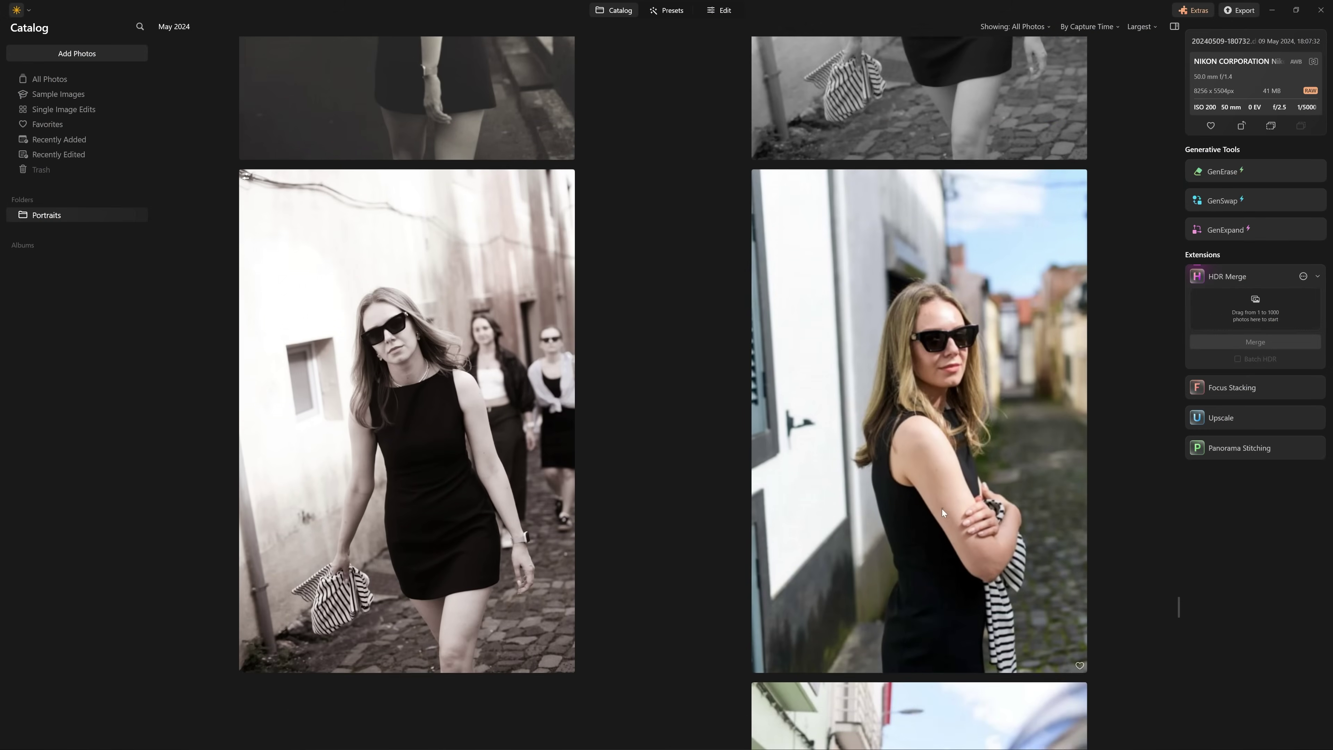
scroll(652, 536, up, 6)
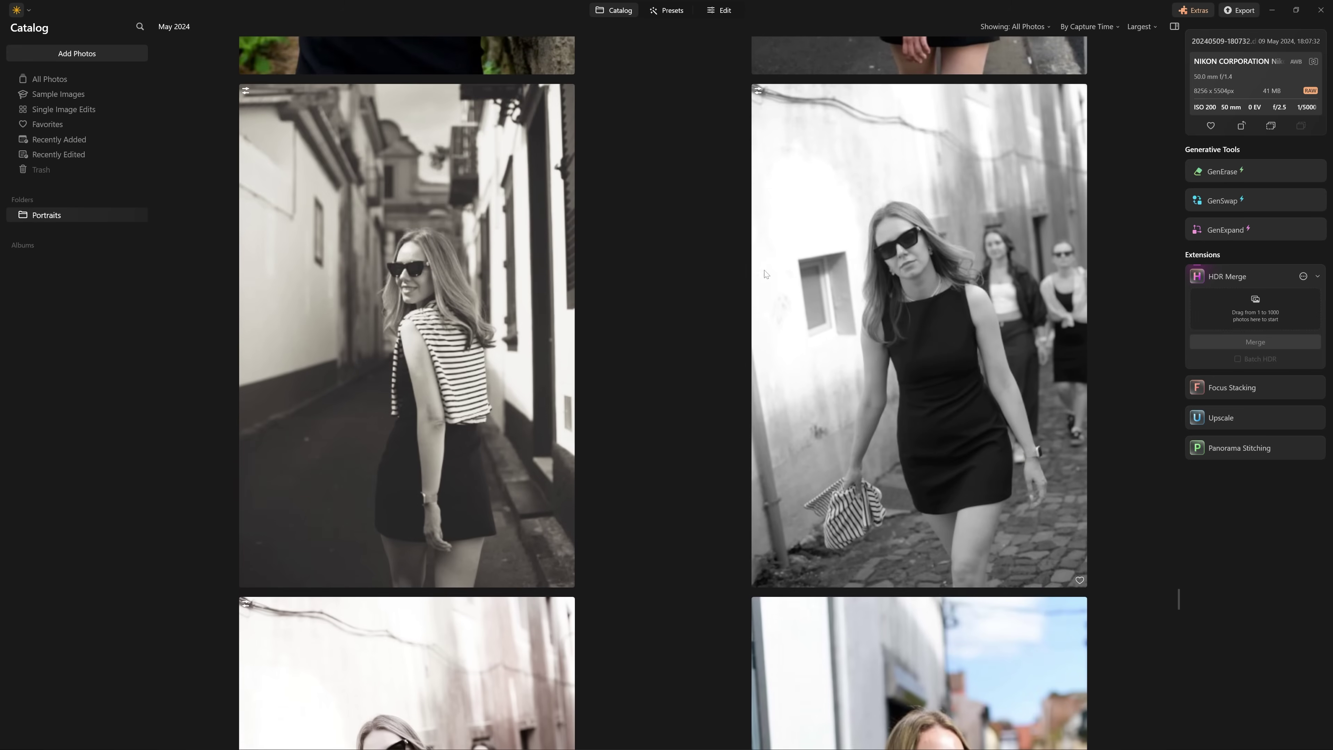
scroll(612, 357, down, 5)
scroll(459, 417, up, 3)
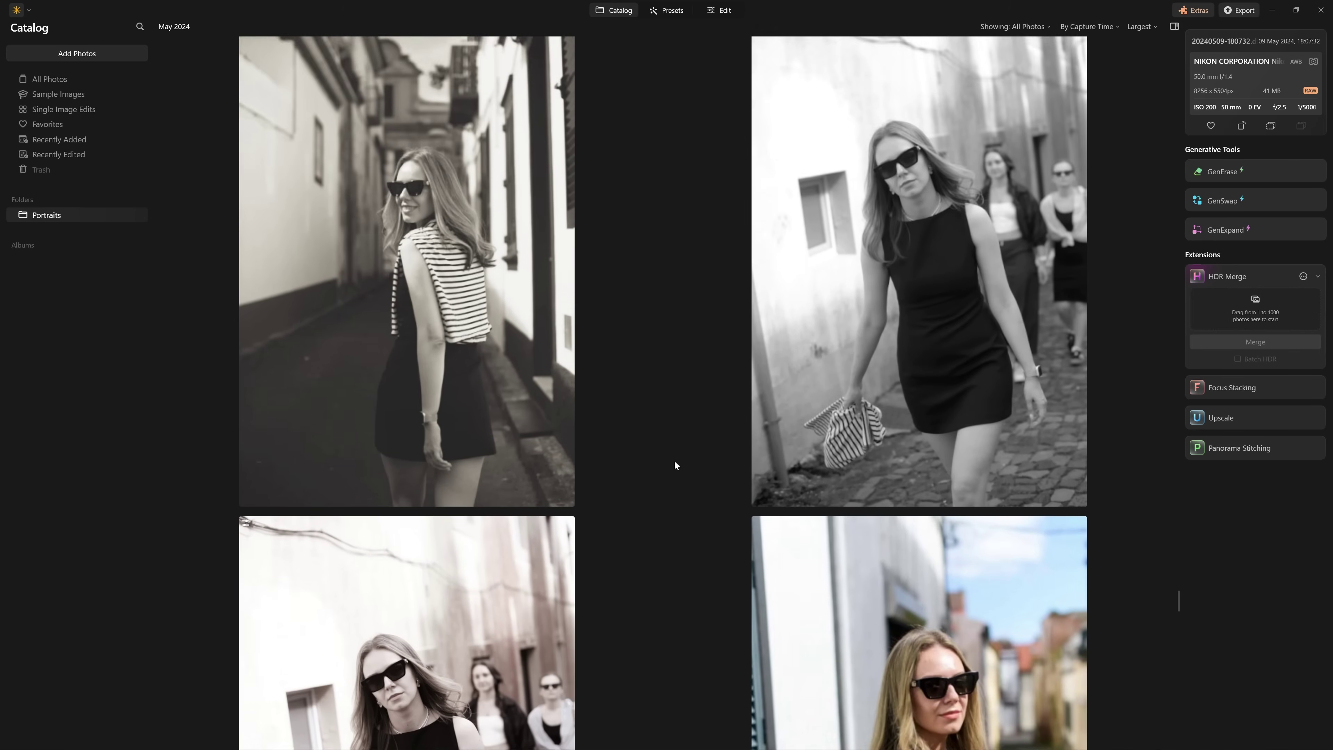
scroll(629, 435, up, 2)
scroll(937, 349, up, 2)
scroll(935, 349, up, 4)
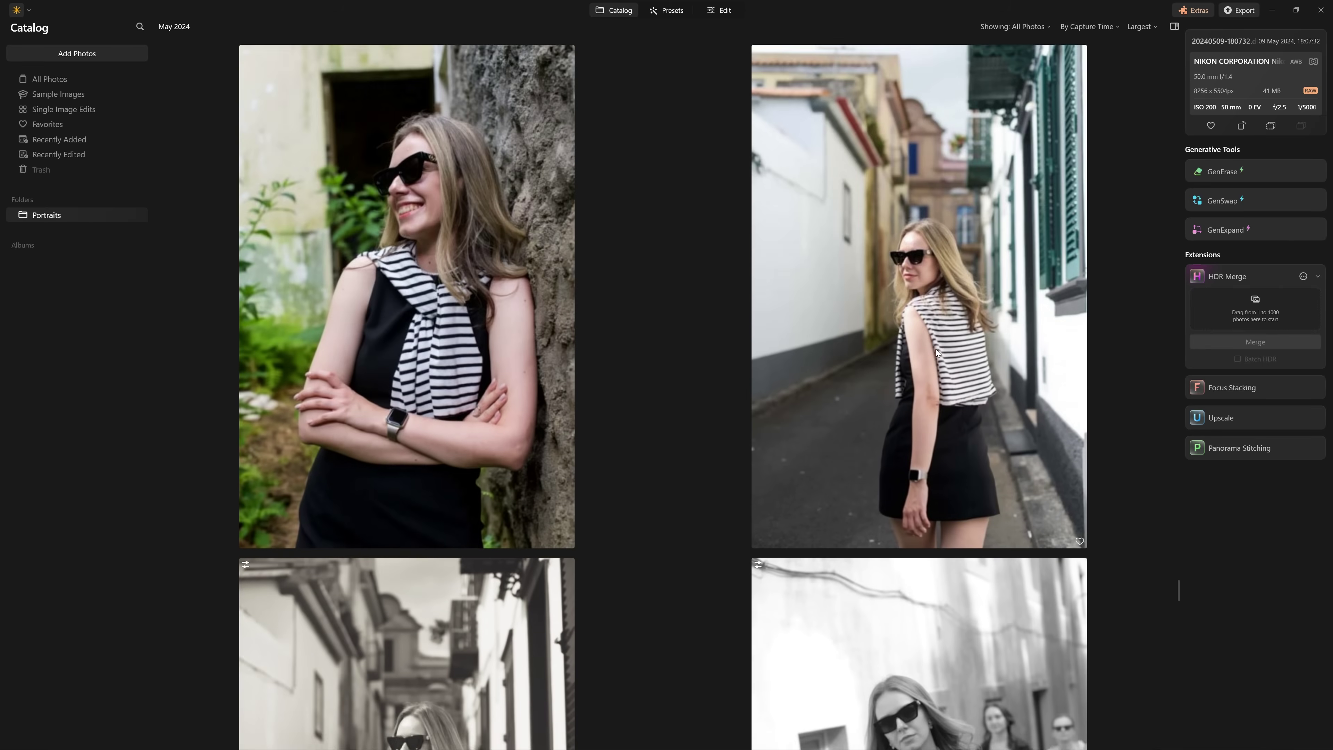
scroll(935, 350, down, 3)
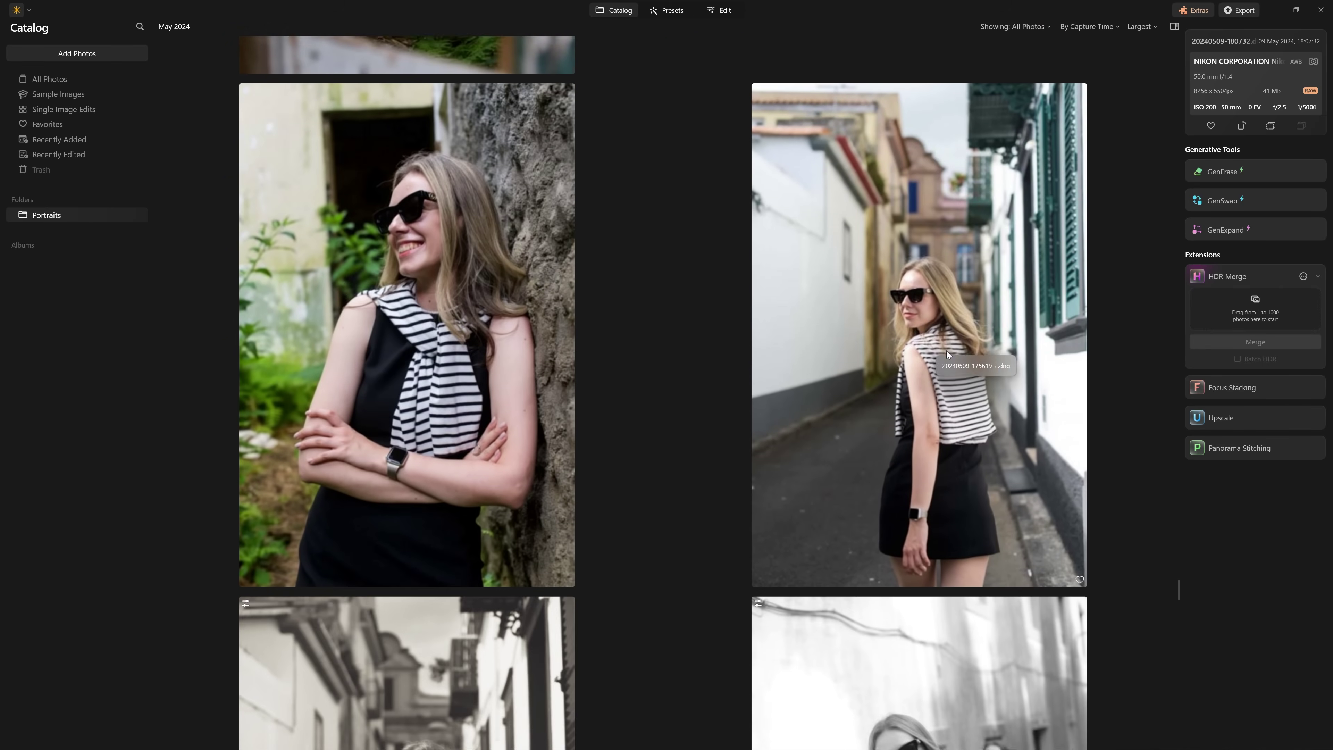
double_click(991, 305)
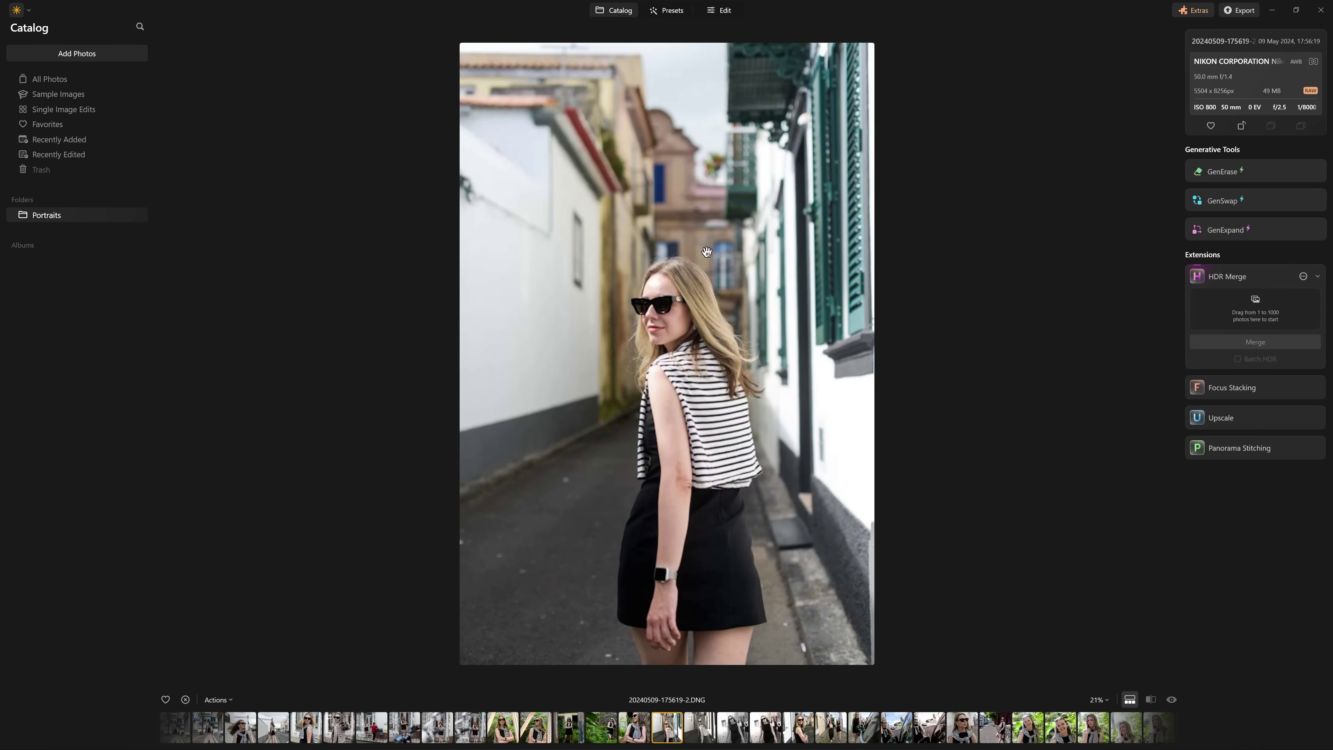
click(722, 11)
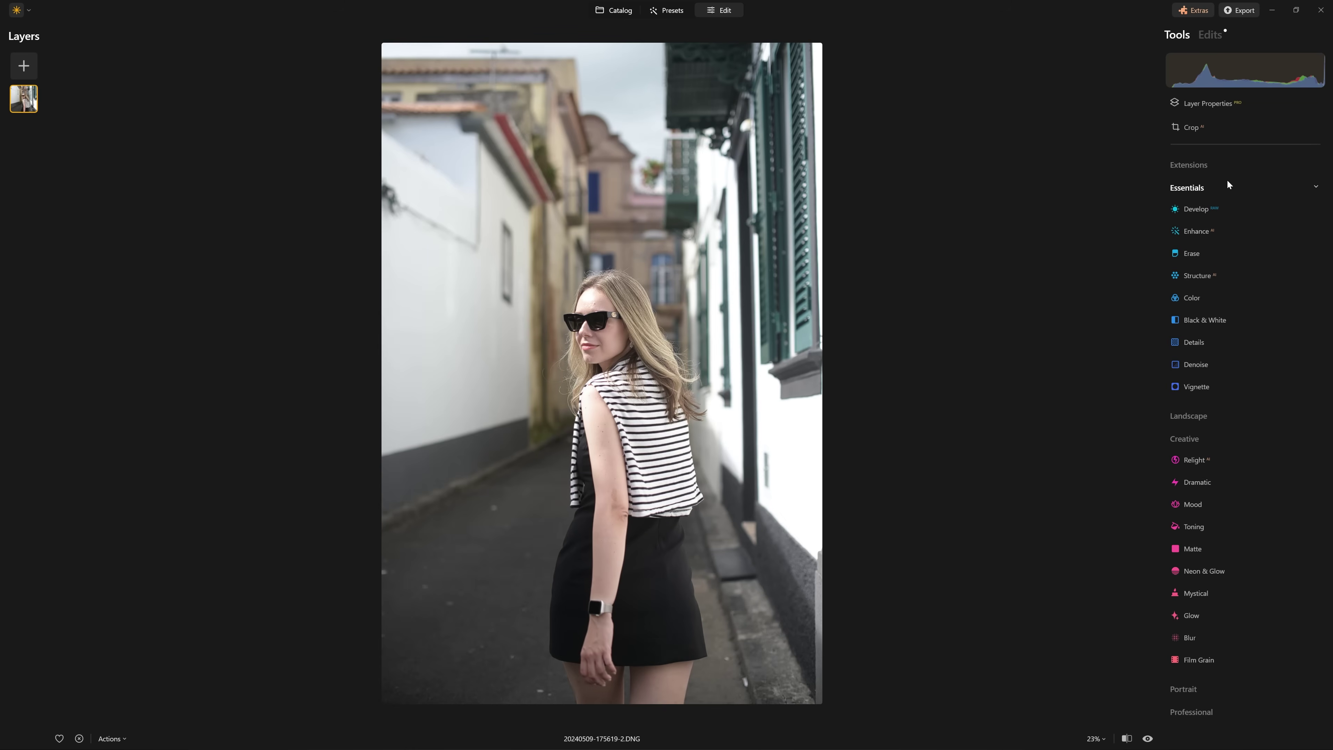
- In the Creative group's Mood tool, apply the Cinematic Toning LUT Bakersfield
click(1227, 180)
click(1210, 237)
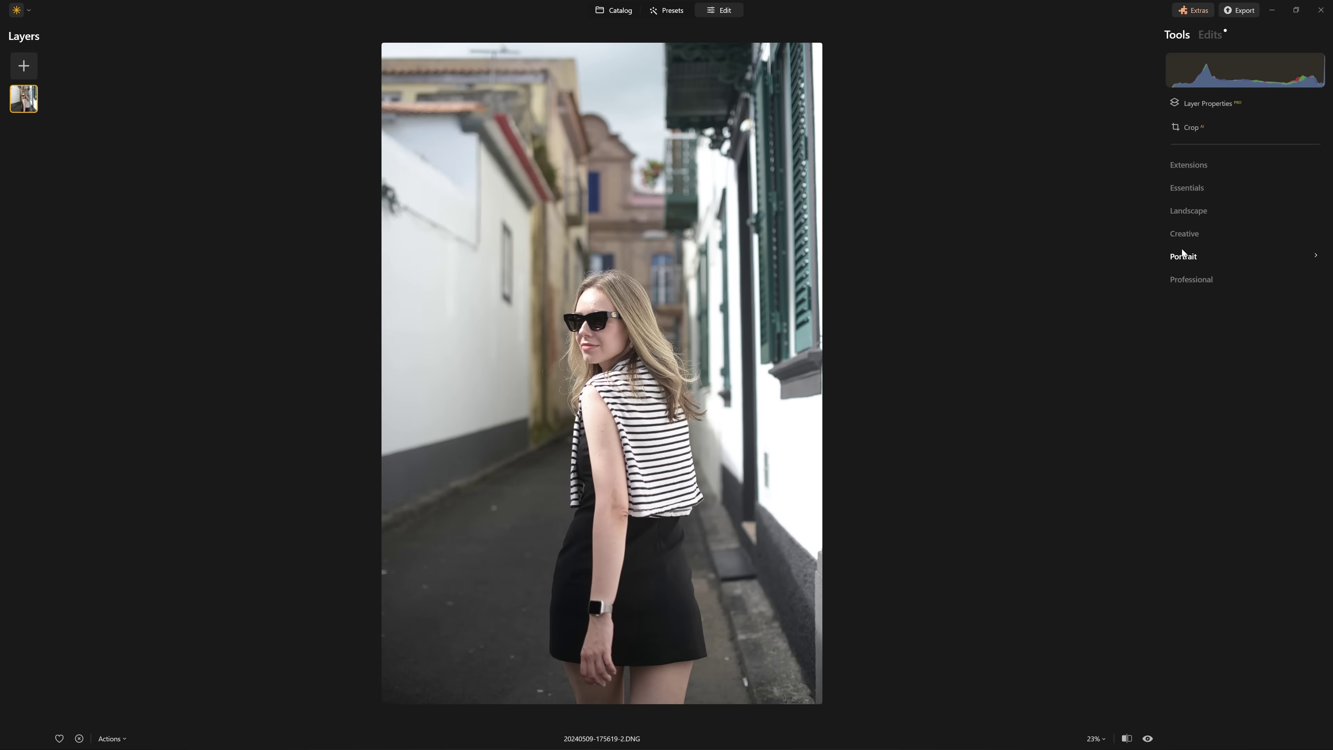
click(1195, 236)
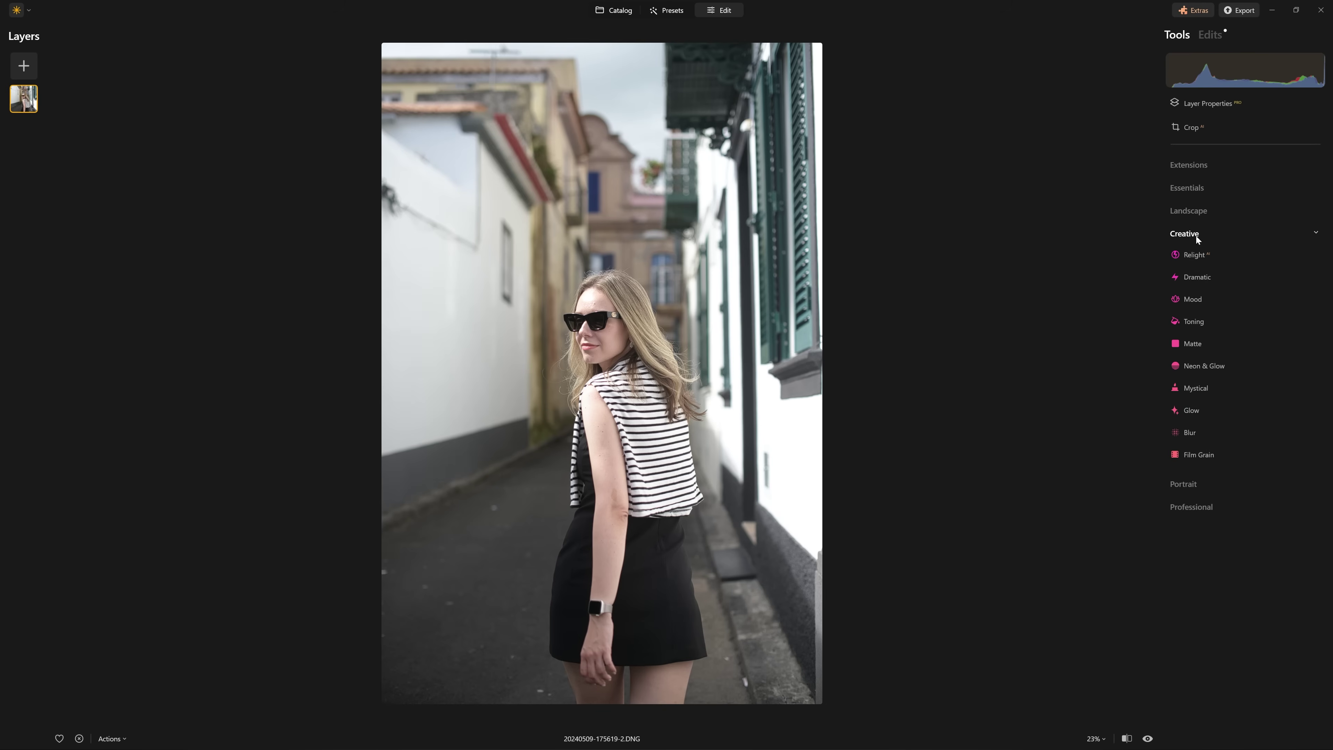
click(1198, 298)
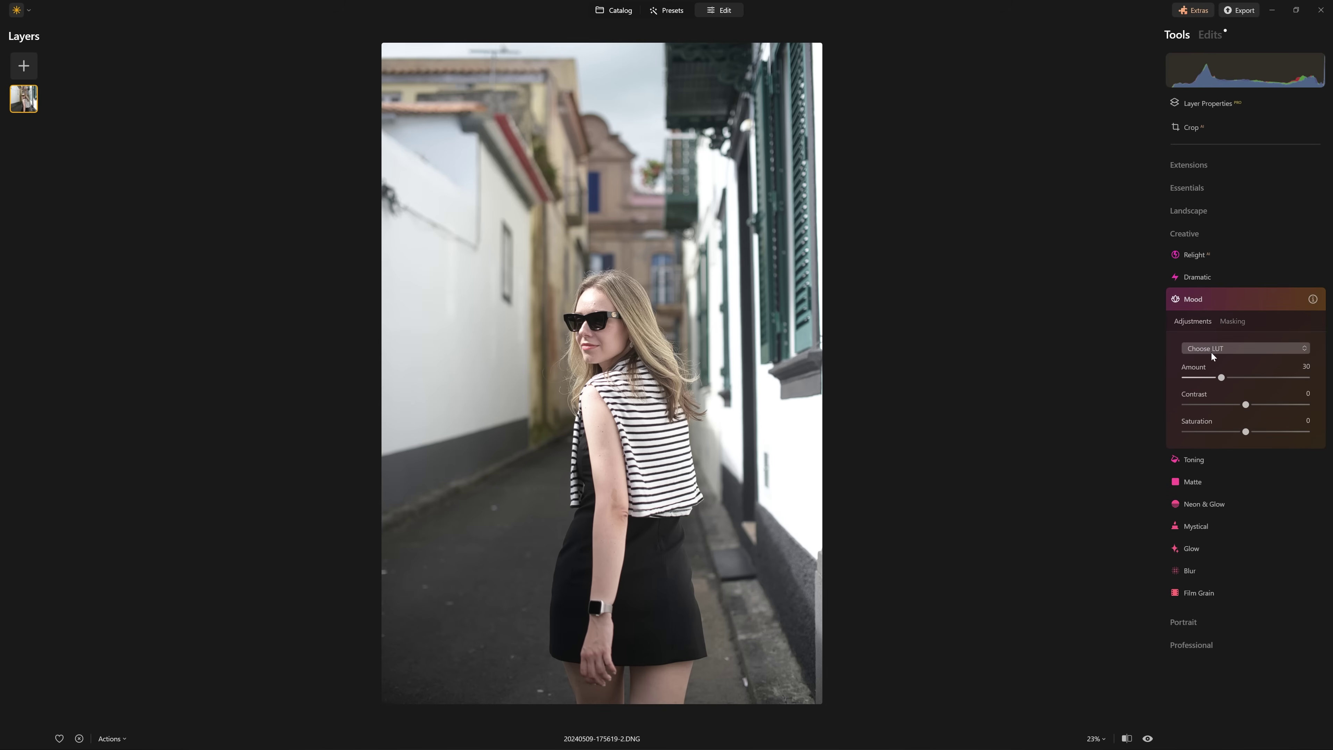
click(1209, 351)
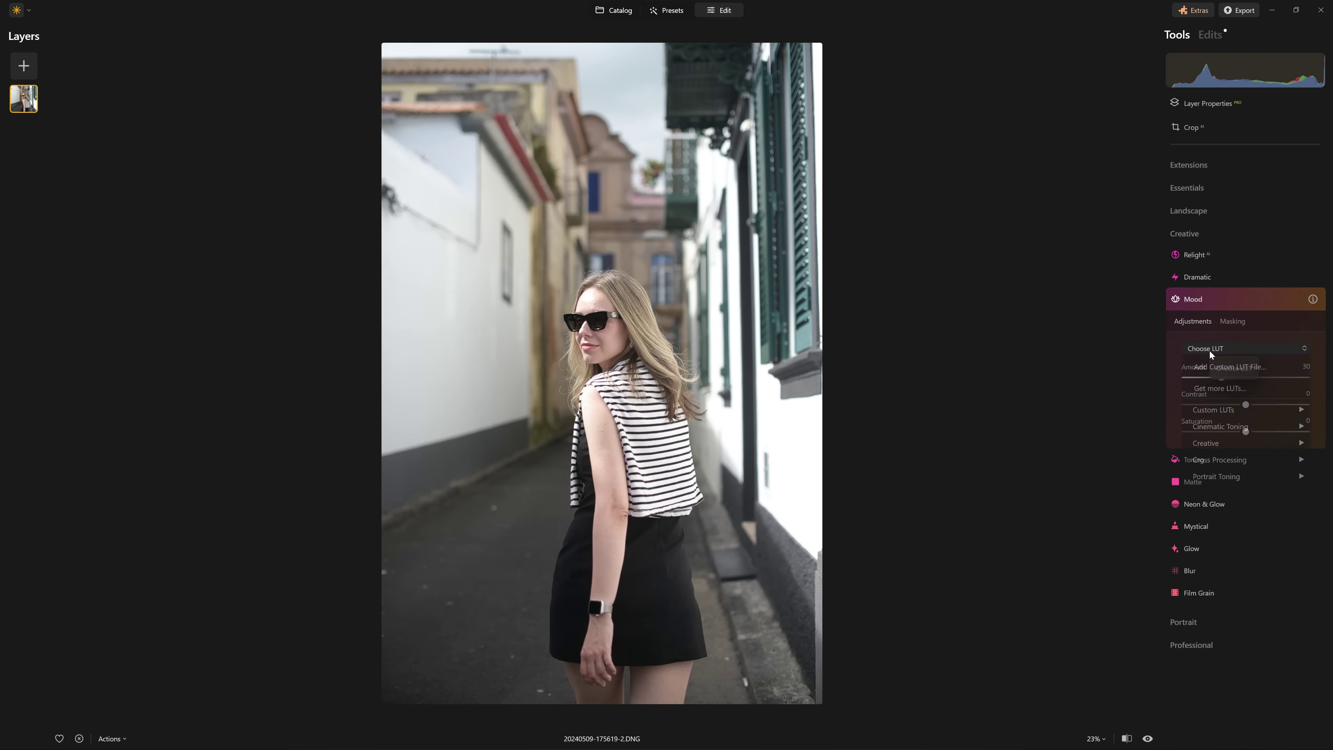
mouse_move(1212, 399)
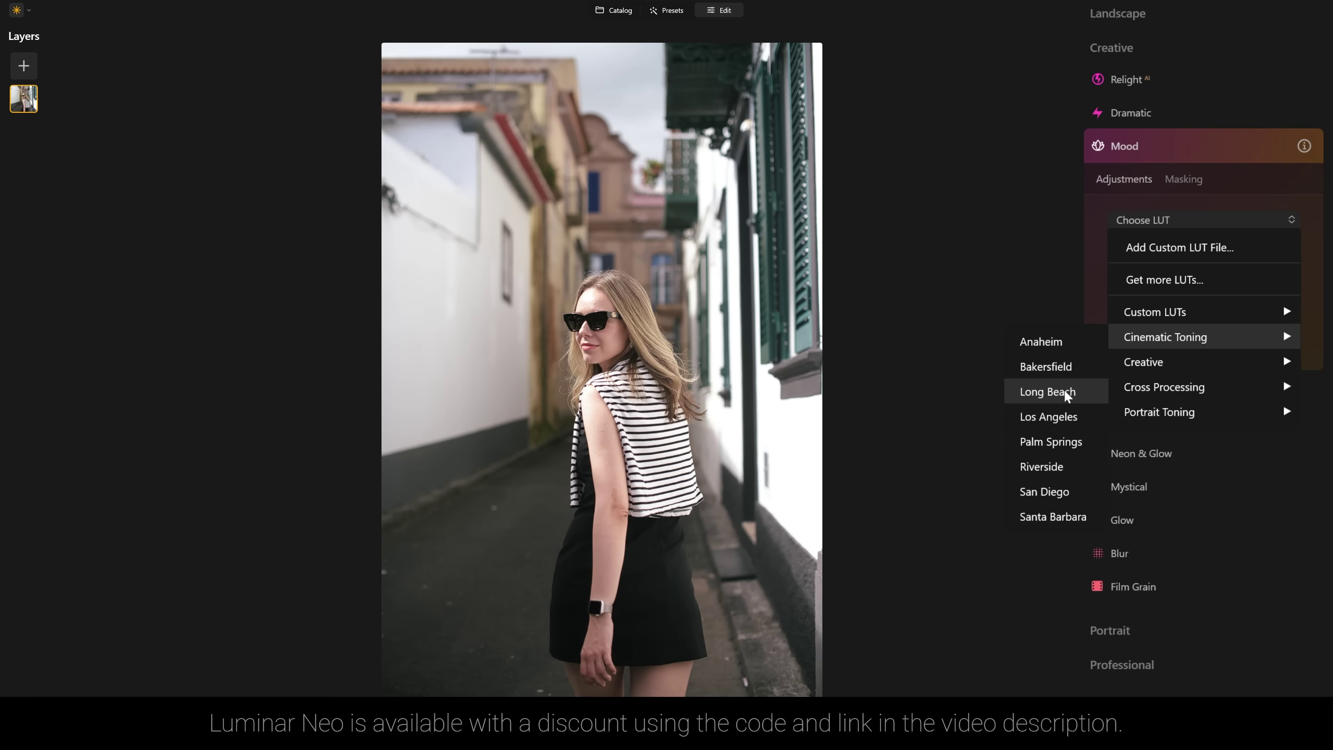
click(1061, 358)
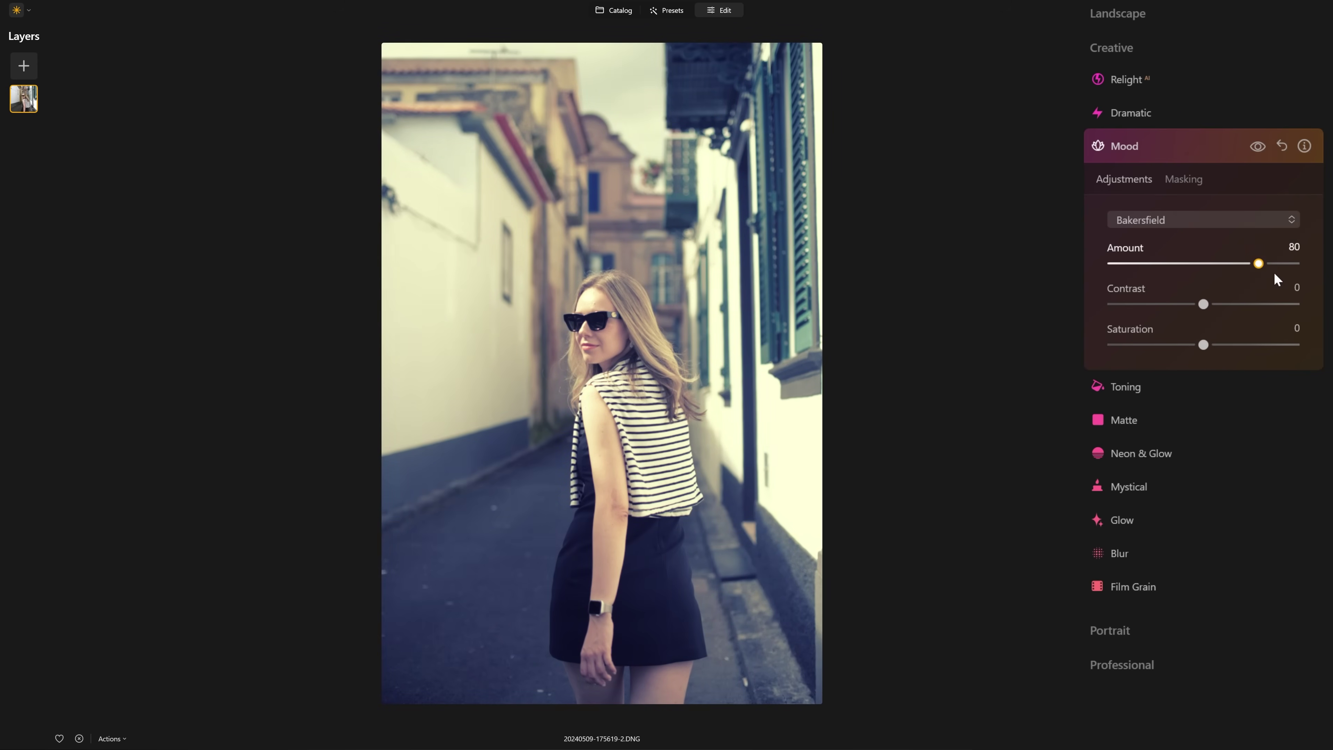
- Raise the Bakersfield Mood Amount slider to 100
drag(1316, 280, 1312, 279)
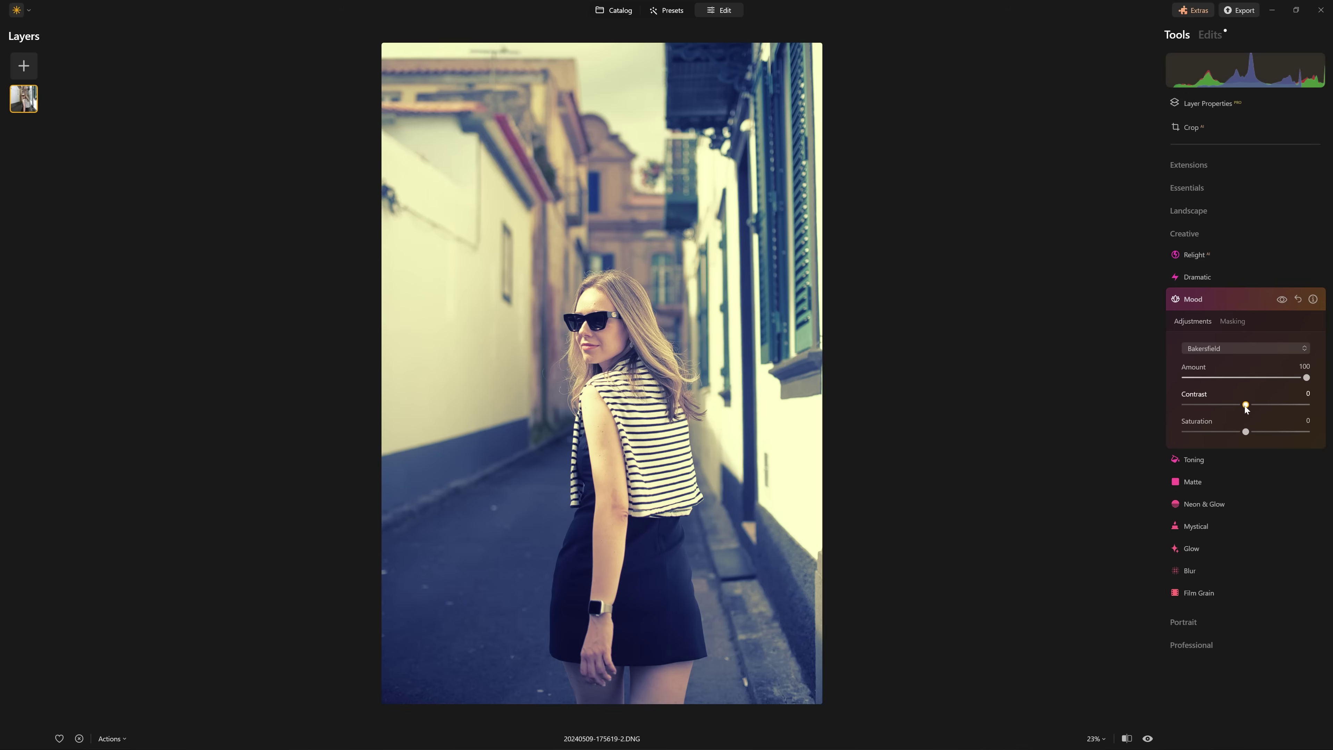
- Try the Mood Contrast and Saturation sliders, settling on Saturation -100 and Contrast 39
drag(1251, 405, 1306, 404)
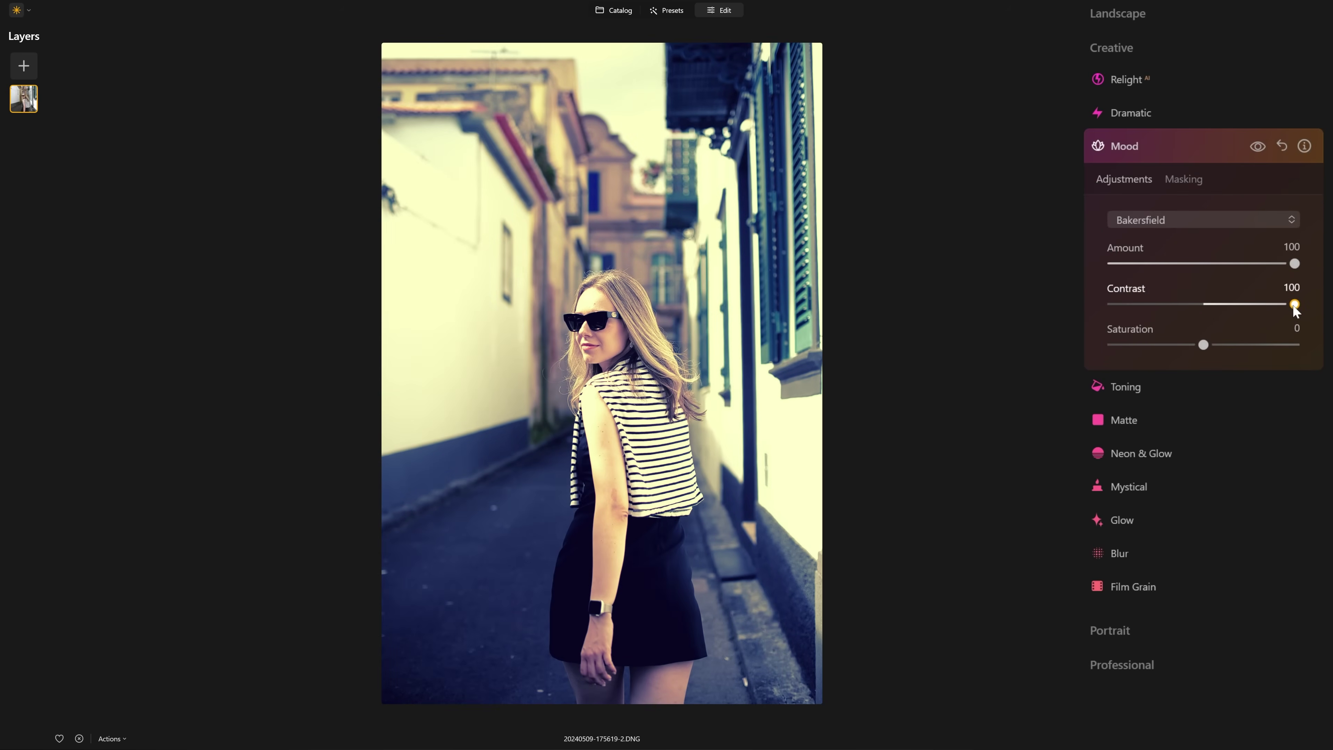
drag(1292, 305, 1115, 307)
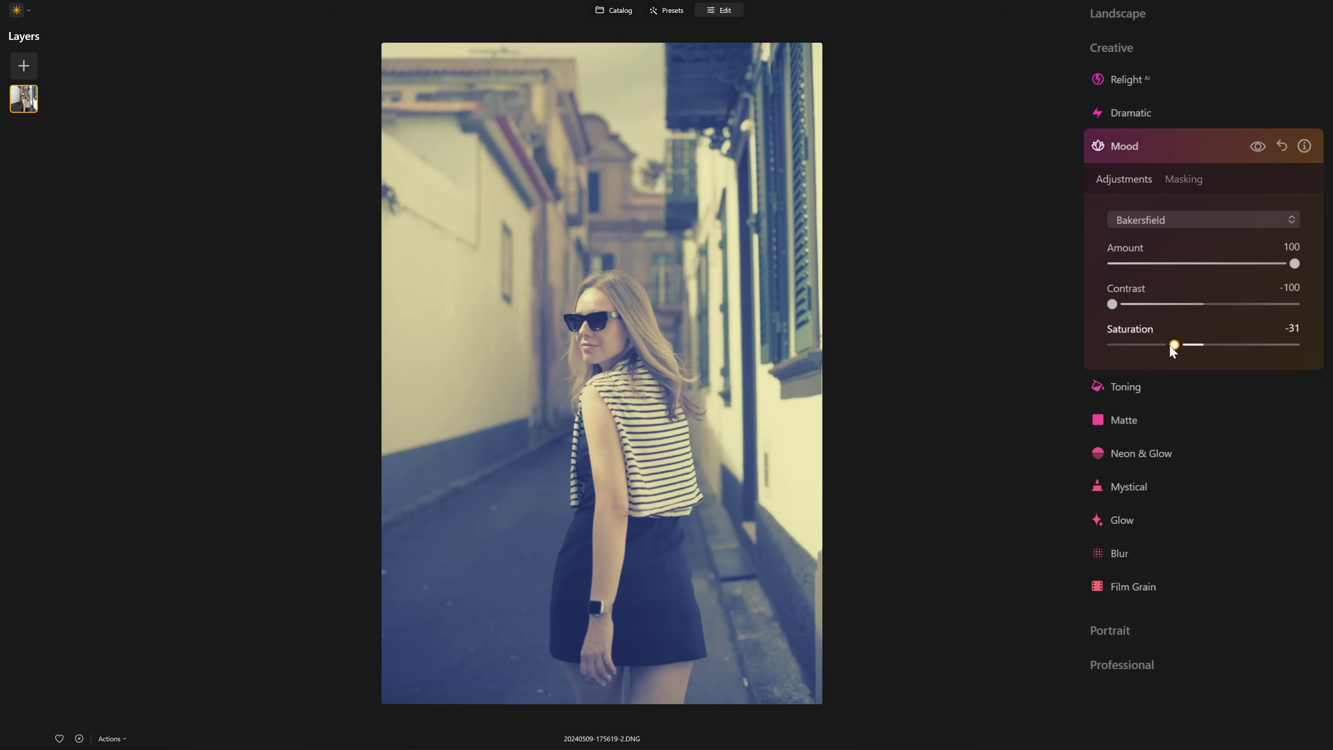
drag(1188, 345, 1267, 350)
drag(1264, 352, 1122, 357)
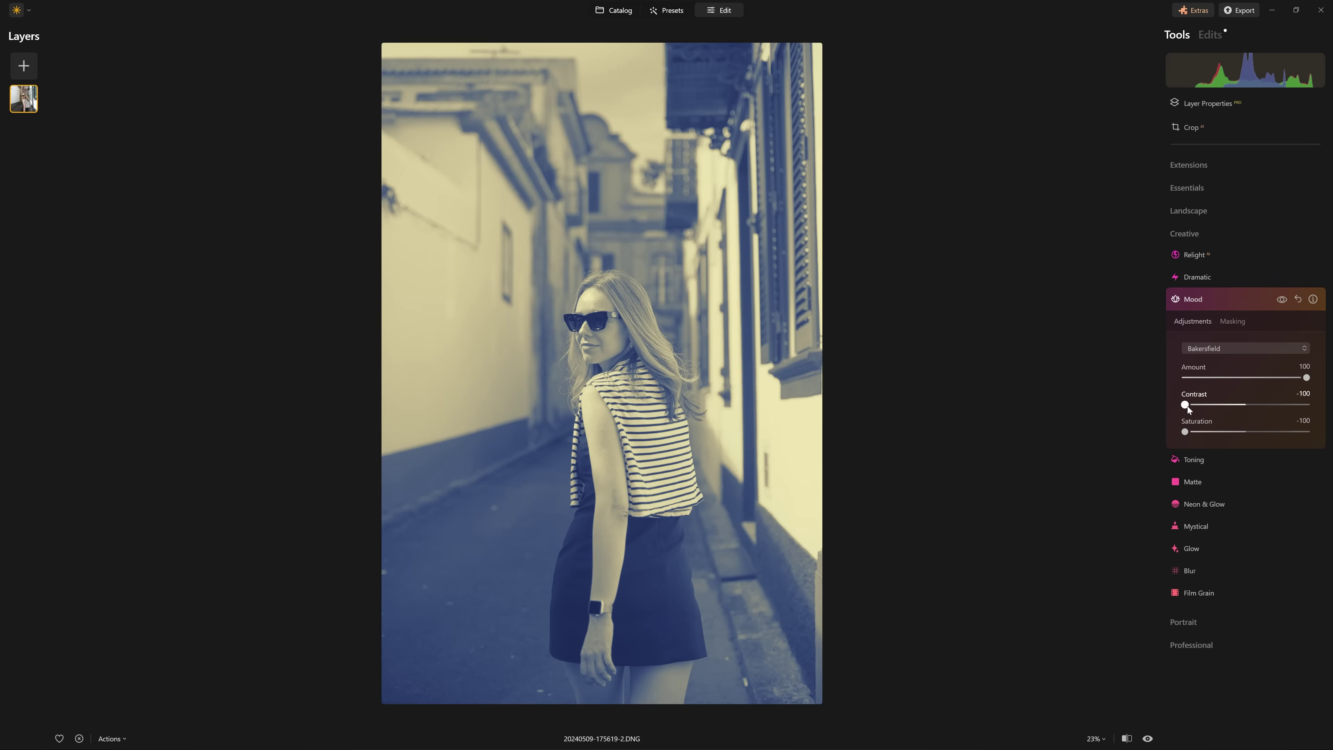
drag(1187, 406, 1275, 405)
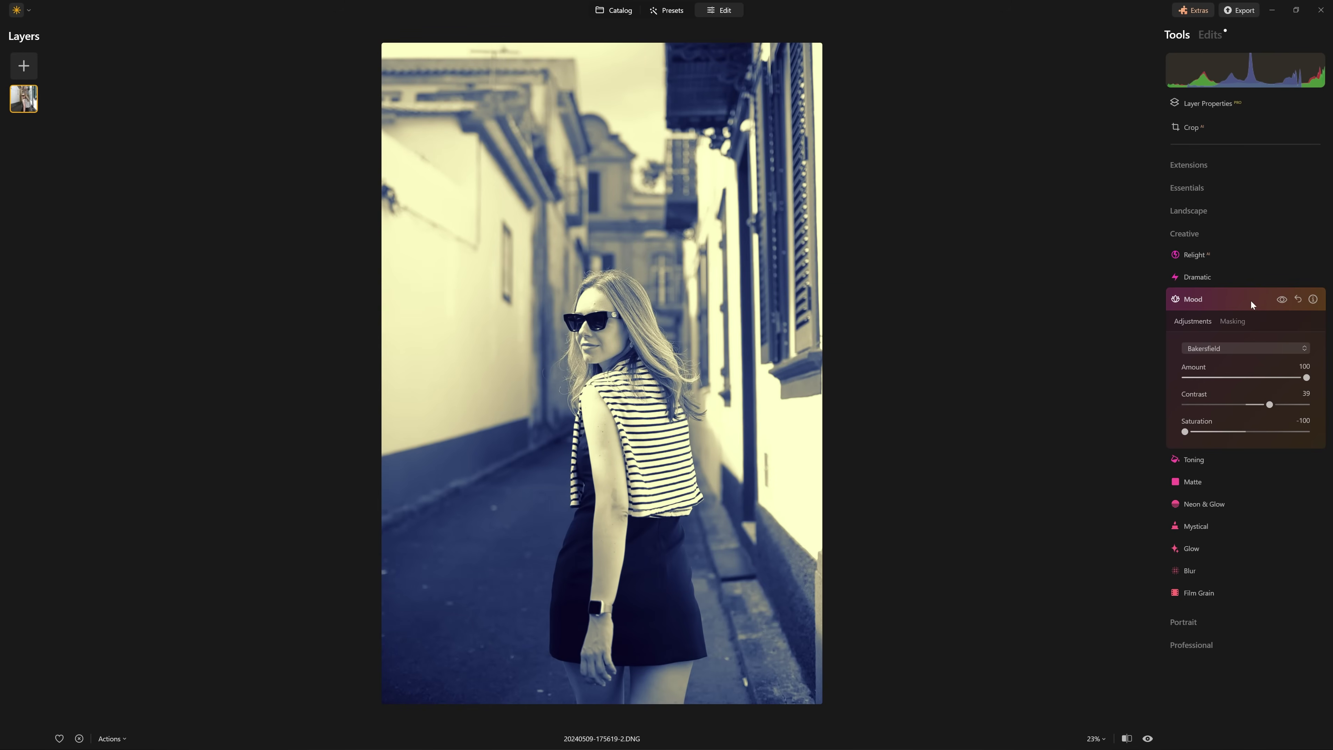
click(1195, 300)
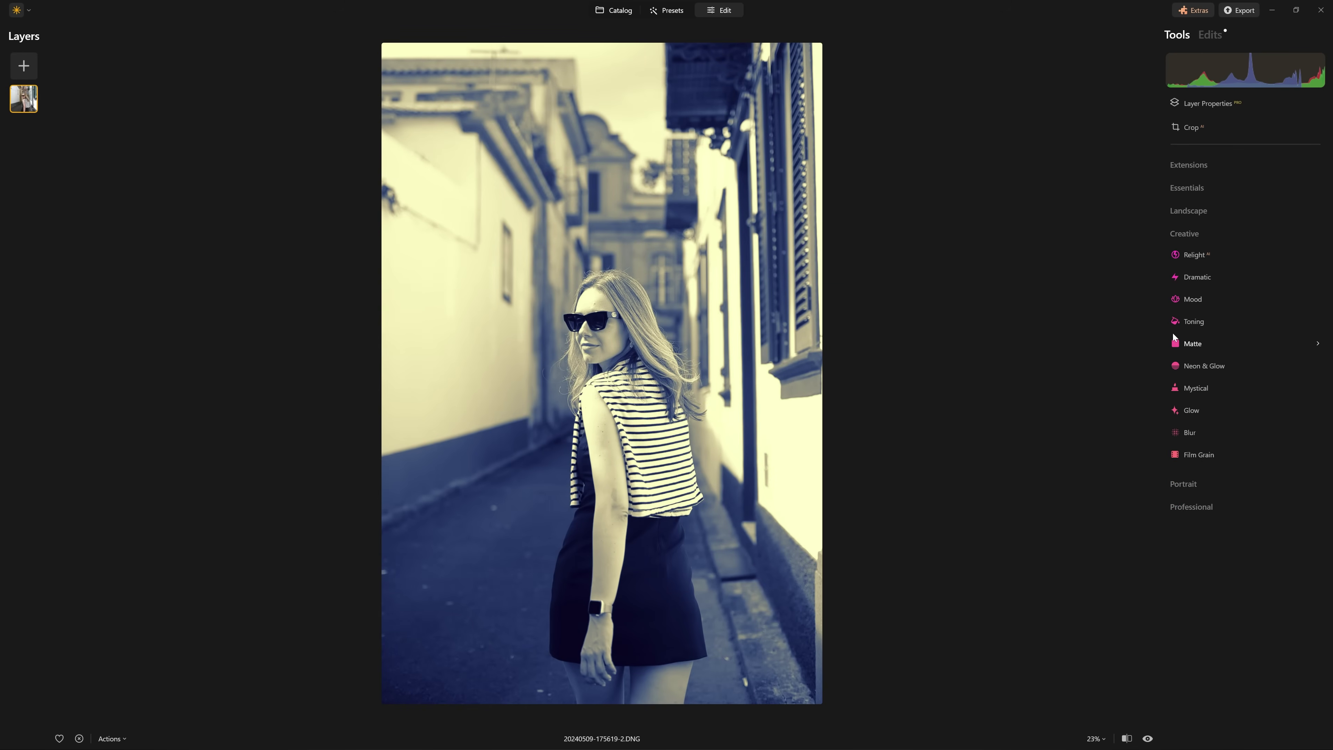
- Compare with the original, then switch the Mood LUT to Cinematic Toning Long Beach
key(backslash)
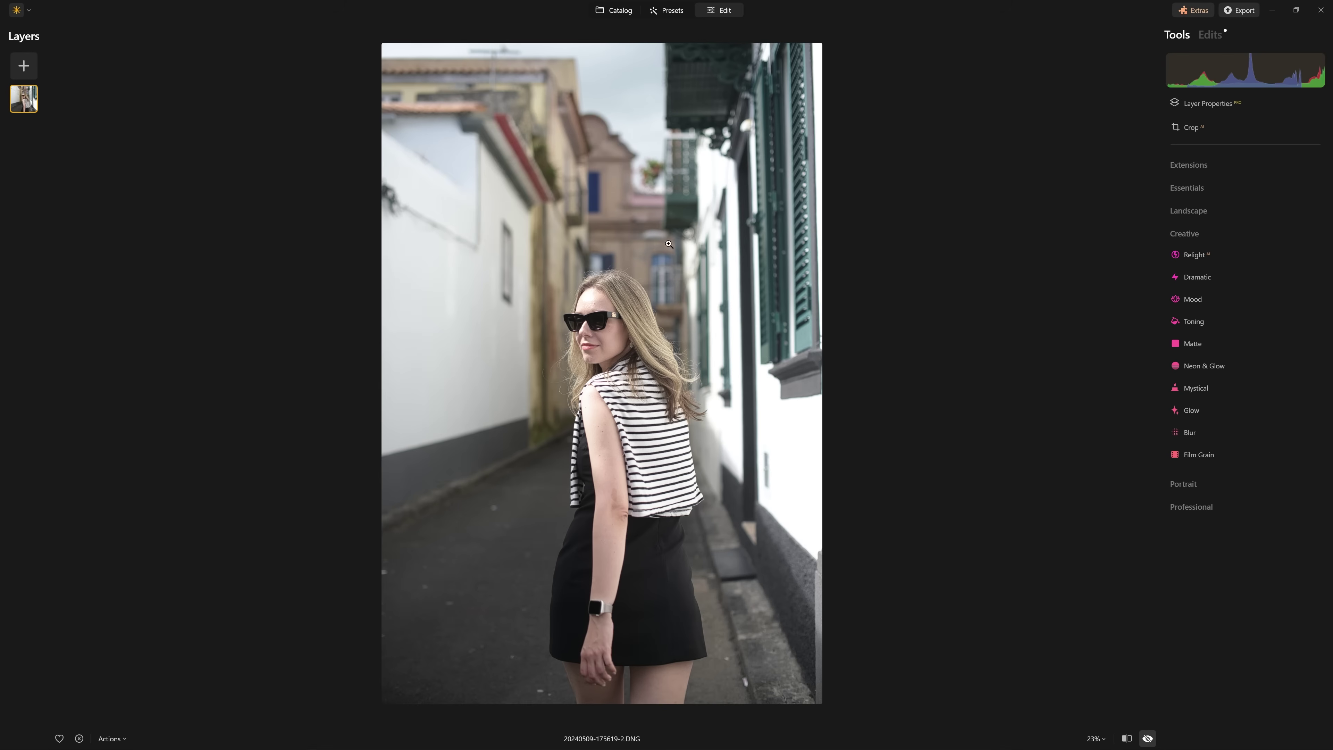
key(backslash)
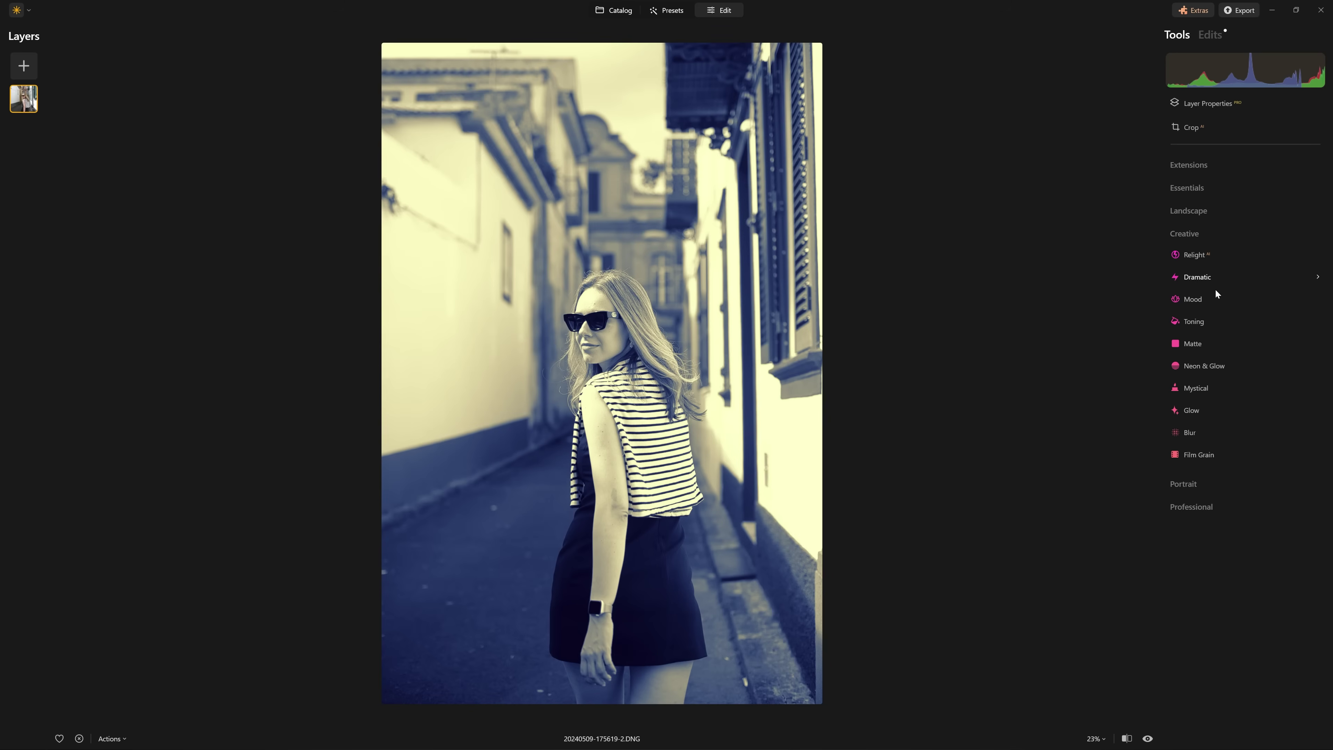
click(1212, 34)
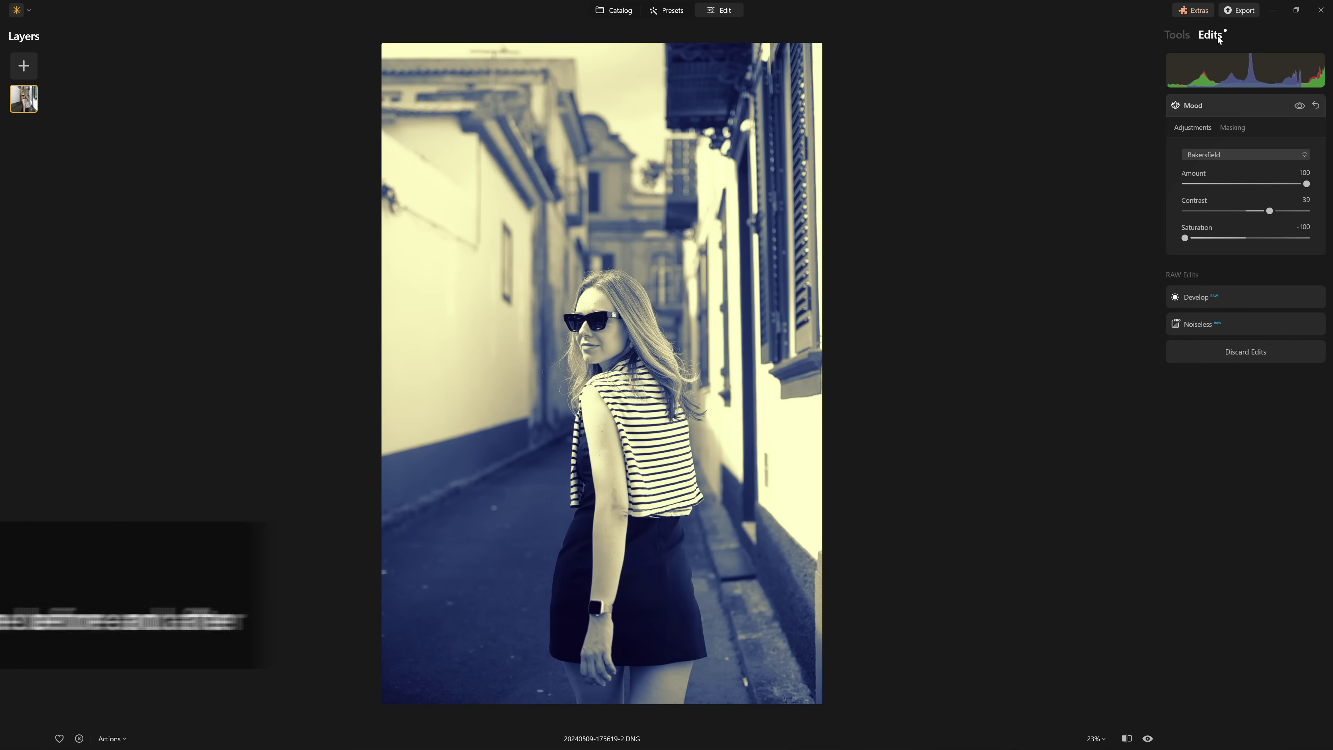
click(1213, 156)
mouse_move(1215, 232)
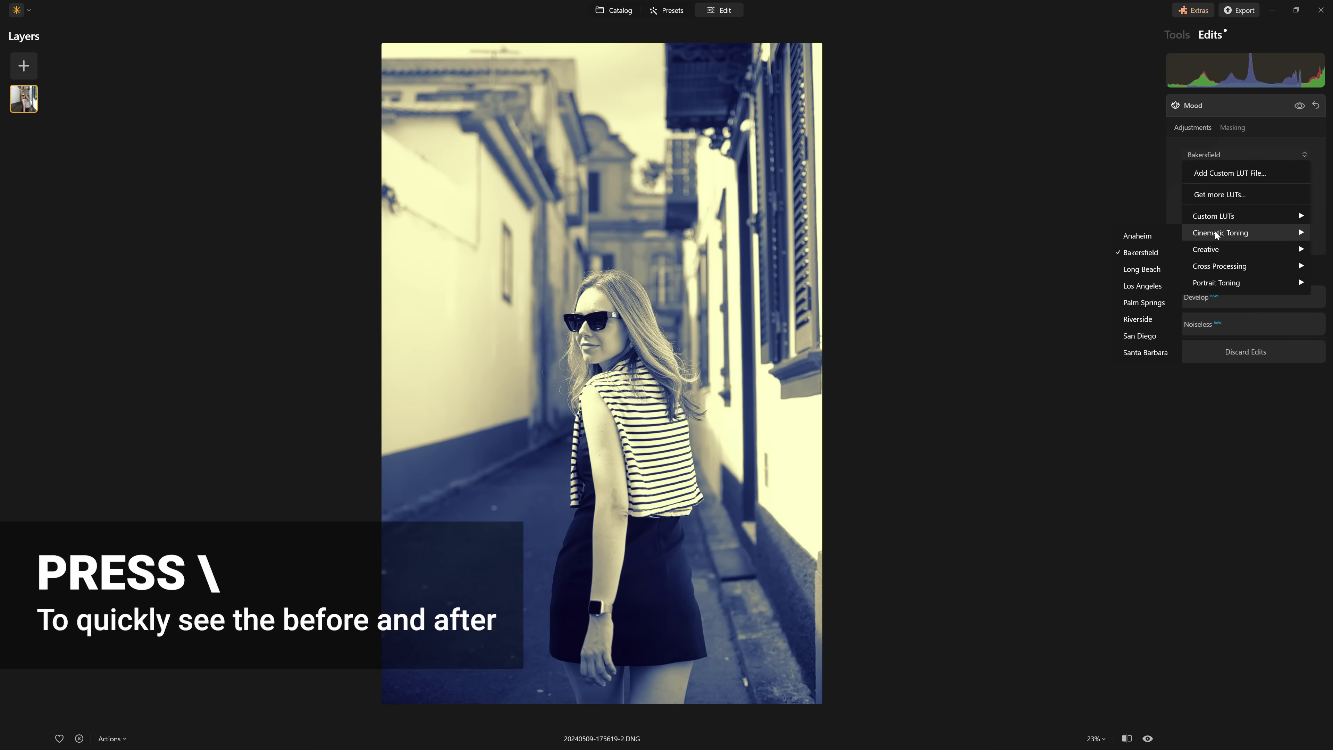
click(1145, 270)
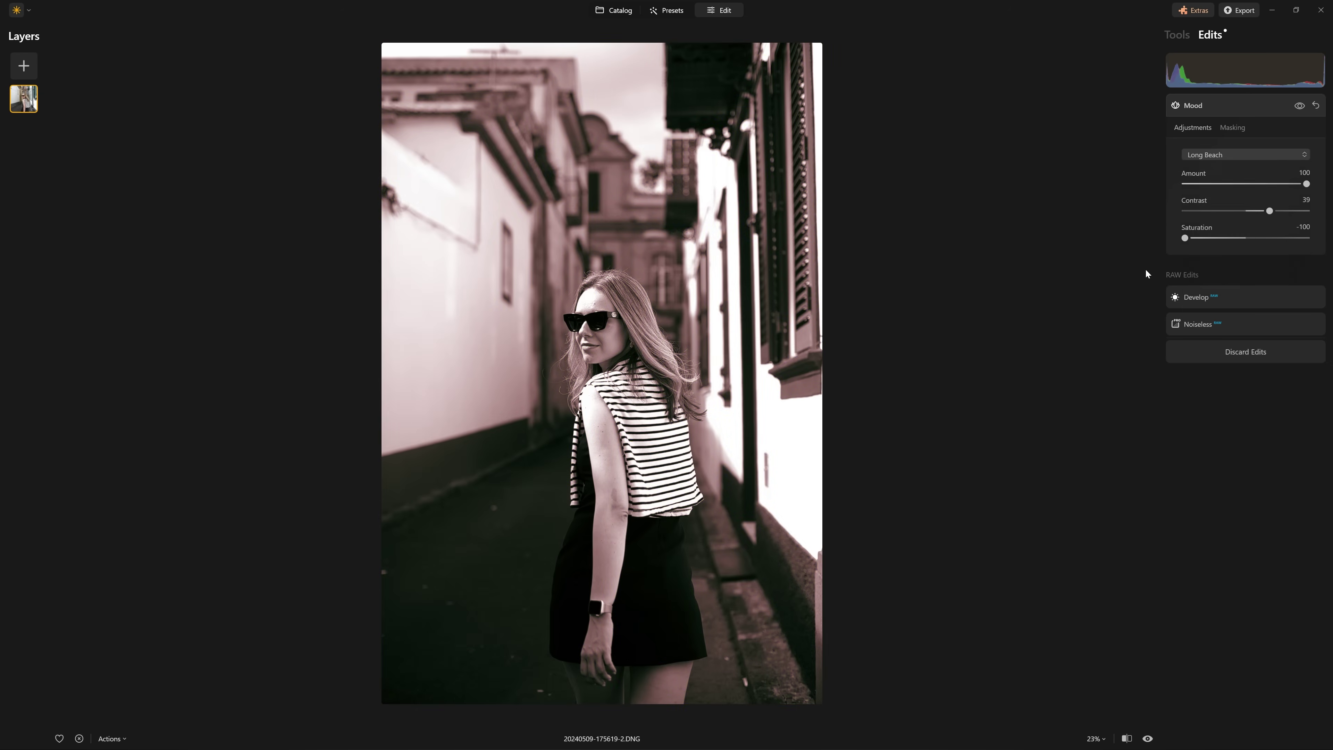
click(1252, 151)
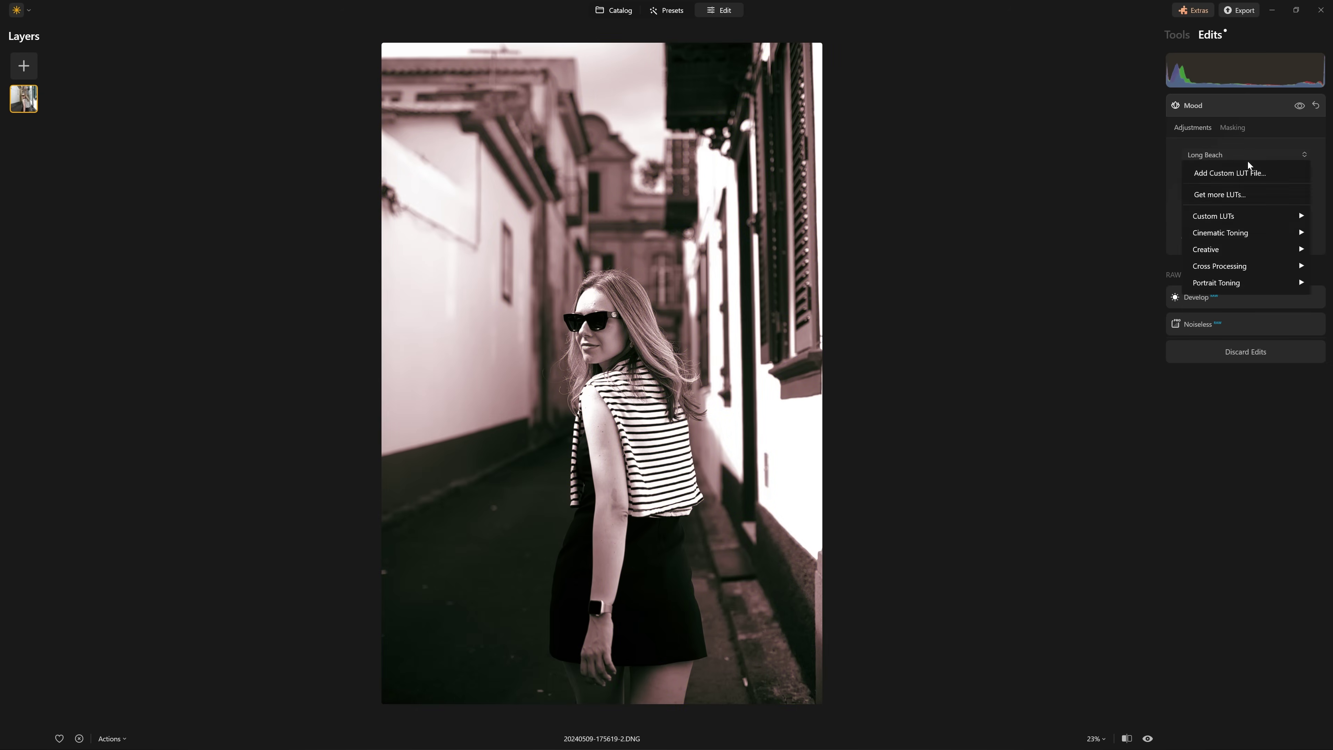
mouse_move(1220, 232)
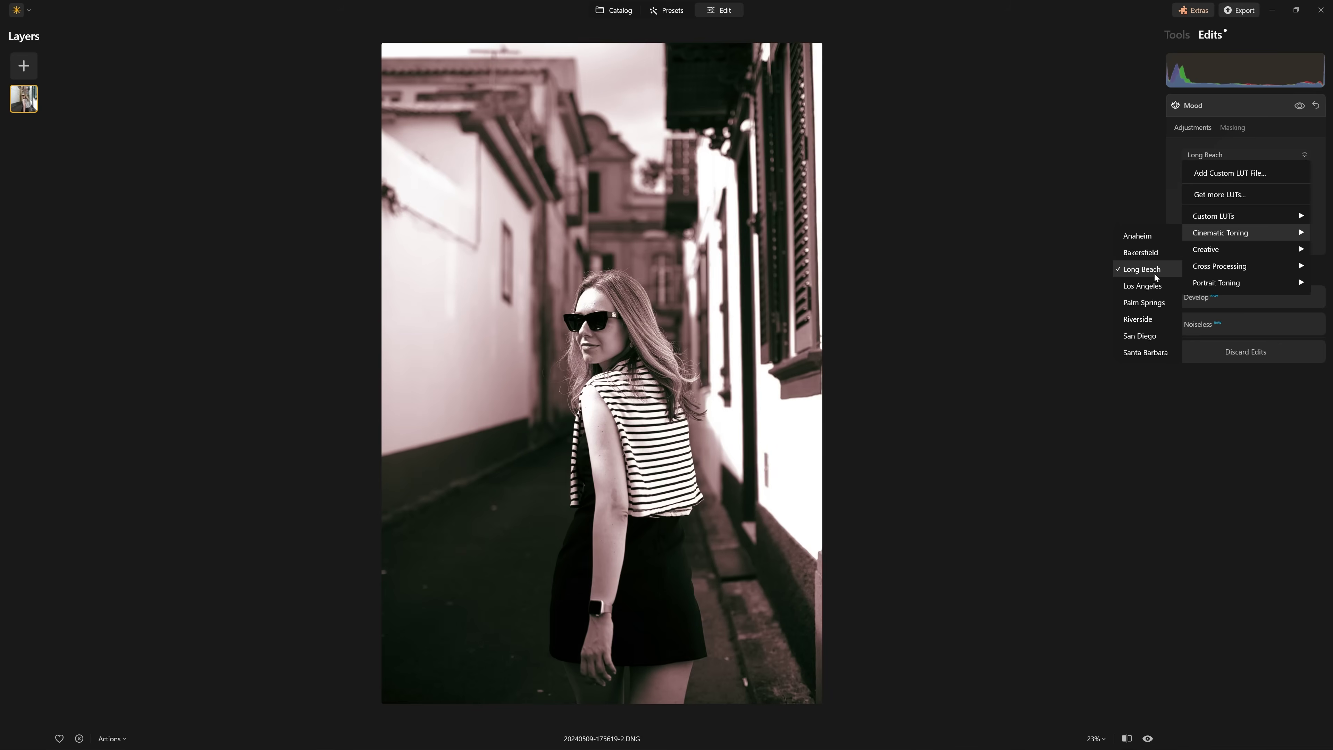
click(1150, 269)
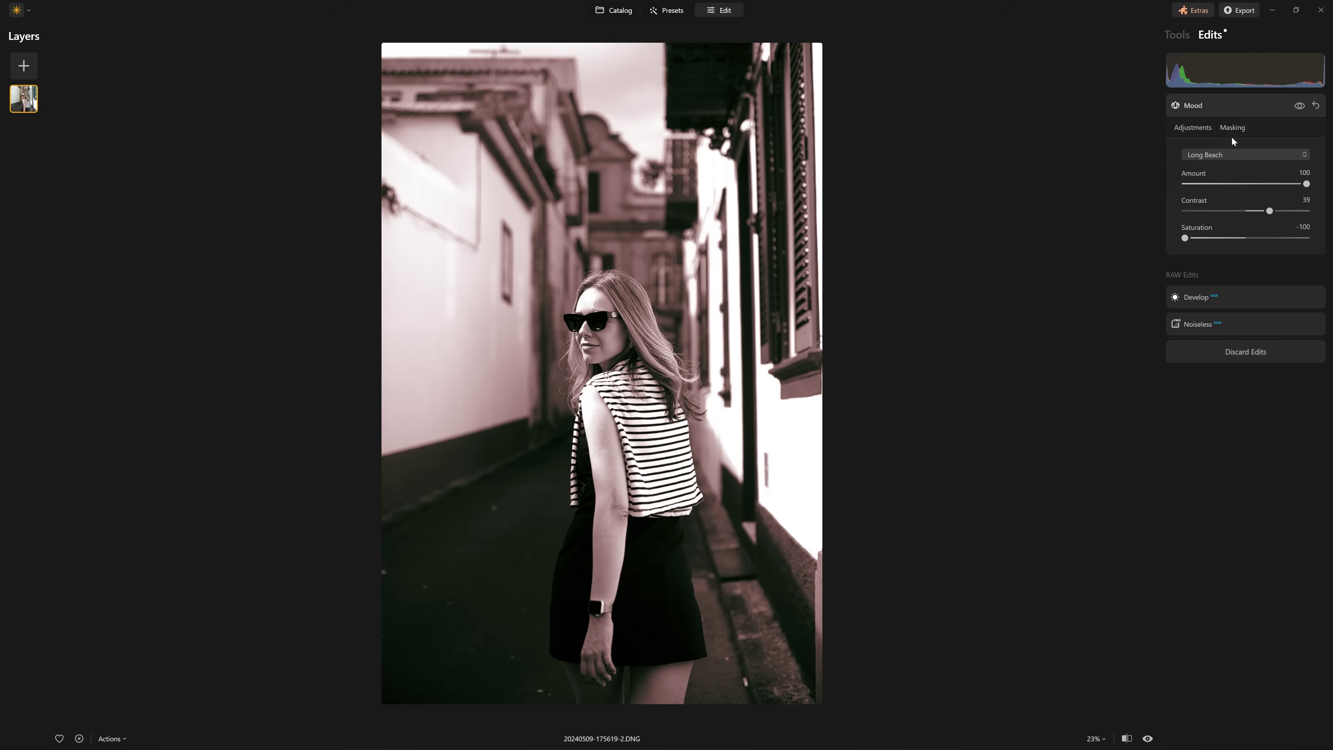
click(1231, 103)
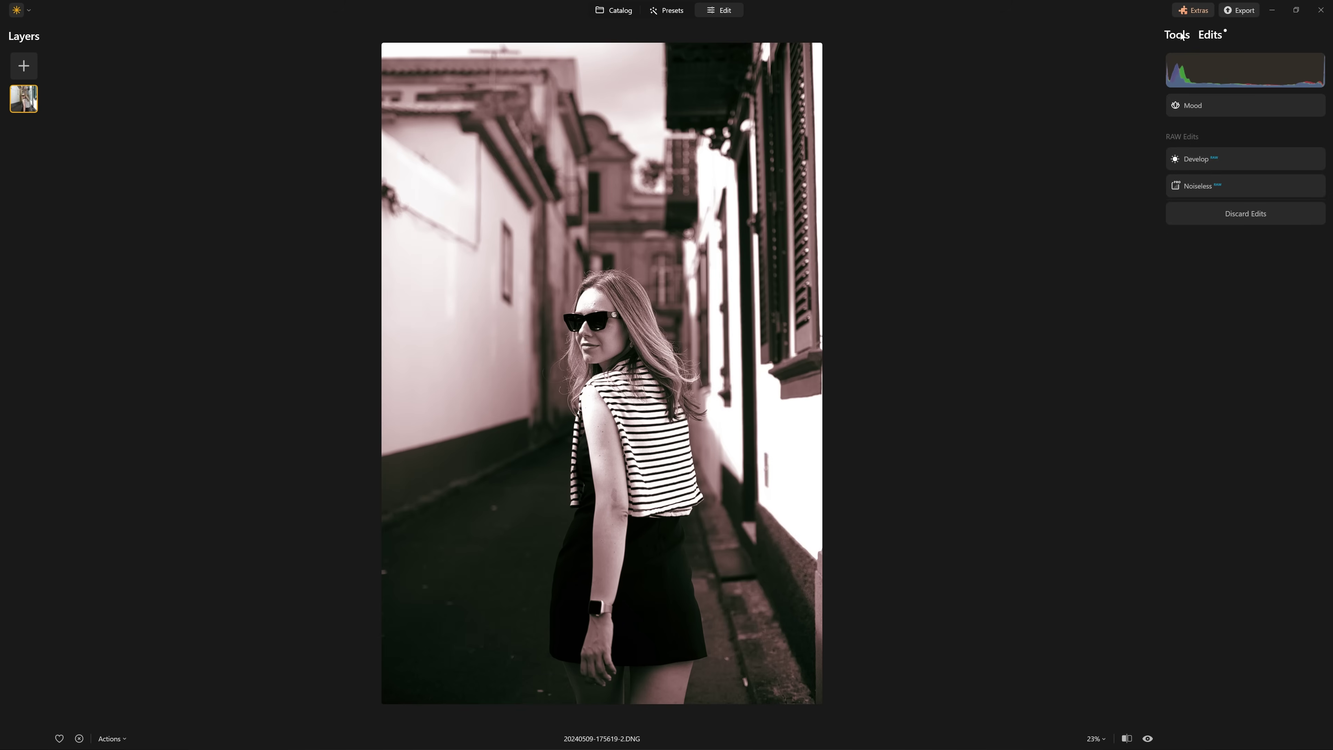
- Set Saturation in the Essentials Color tool to -42
click(1176, 35)
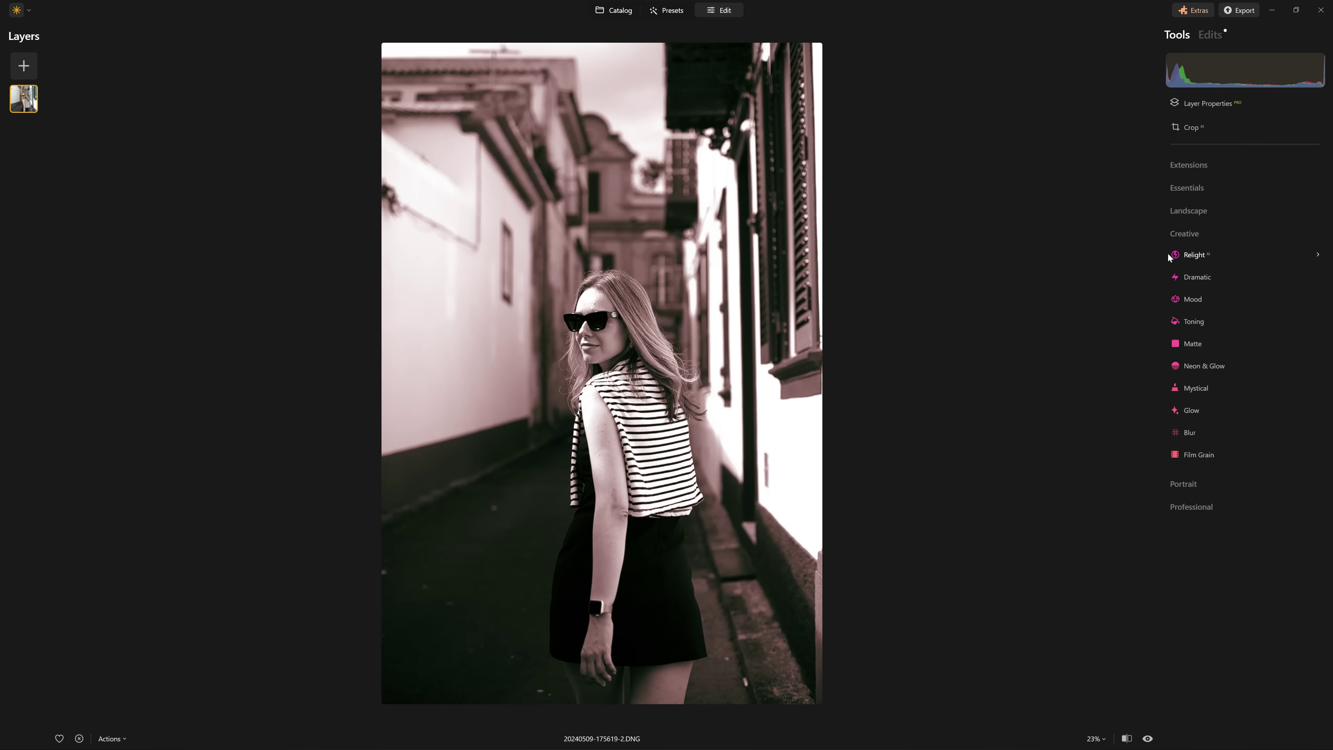
click(1213, 233)
click(1191, 187)
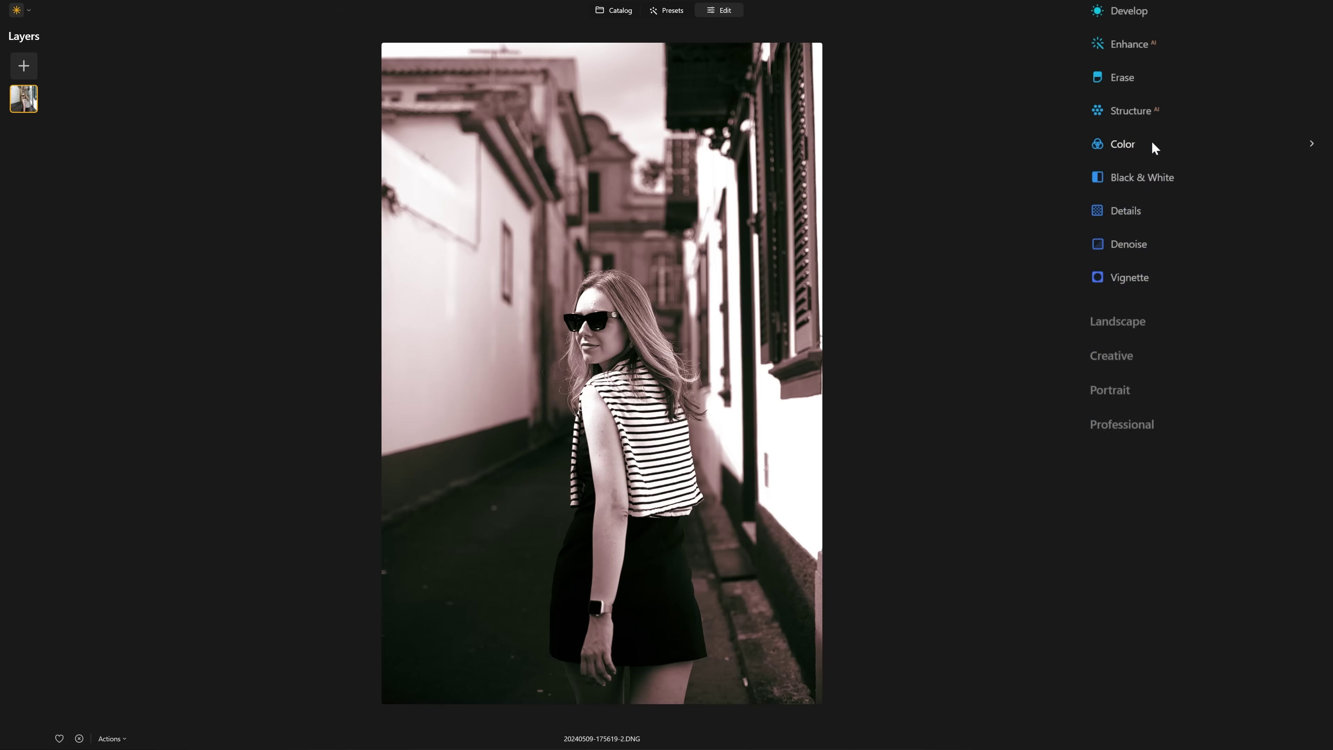
click(1151, 141)
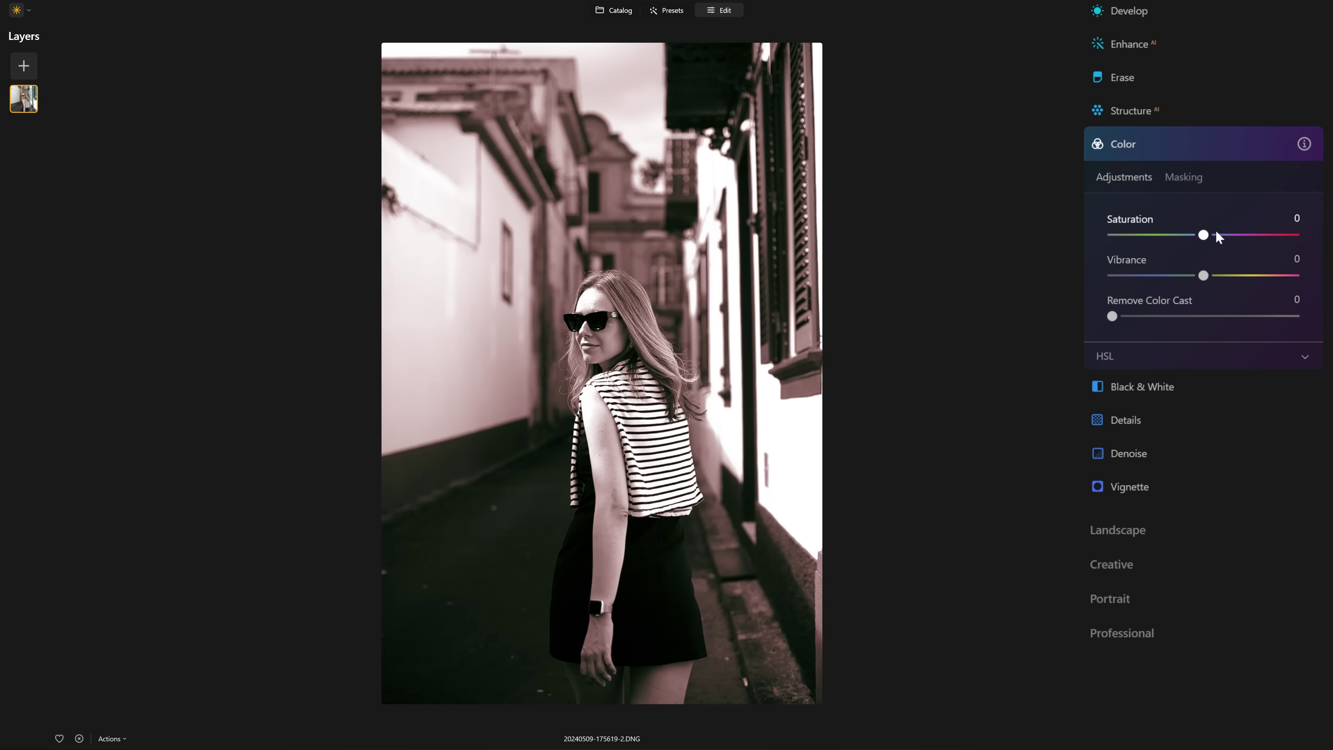
drag(1208, 236, 1105, 251)
click(1116, 236)
drag(1131, 242, 1169, 245)
- Compare against the original, then change the Mood LUT to Portrait Toning Rosa
key(backslash)
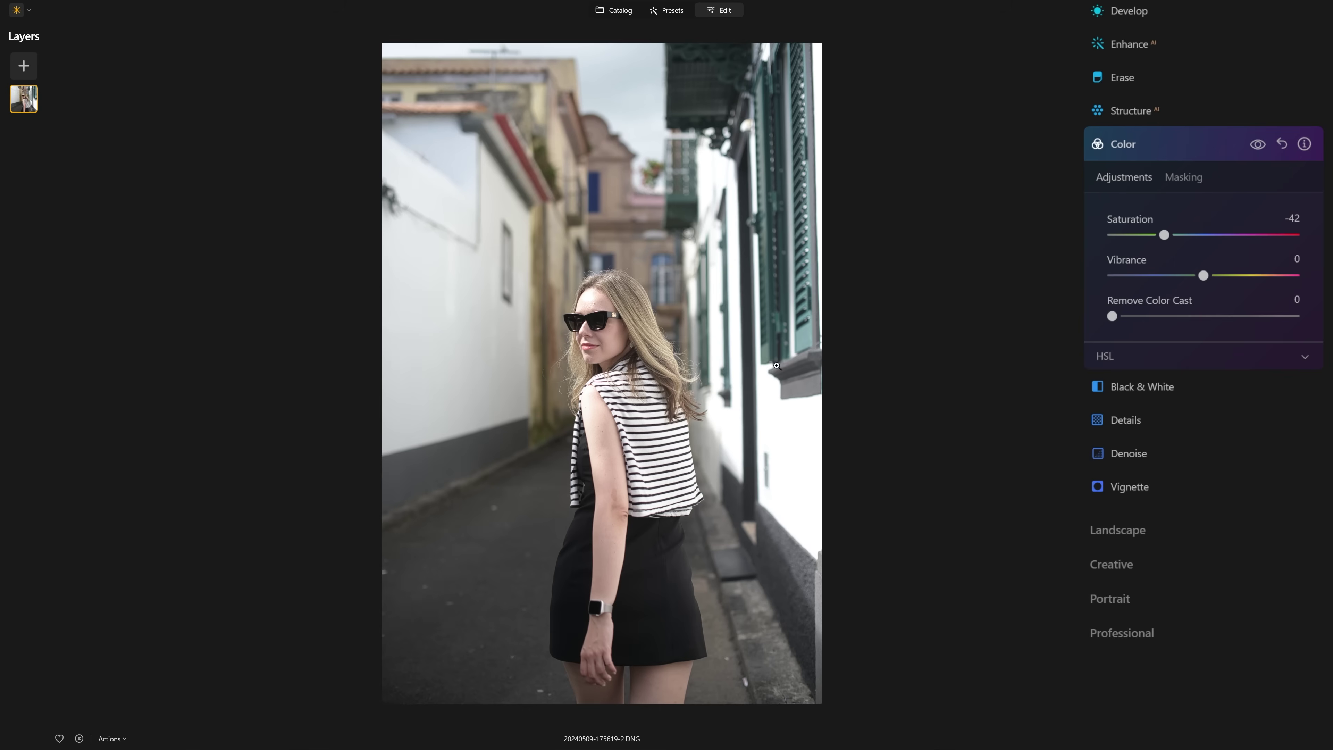
key(backslash)
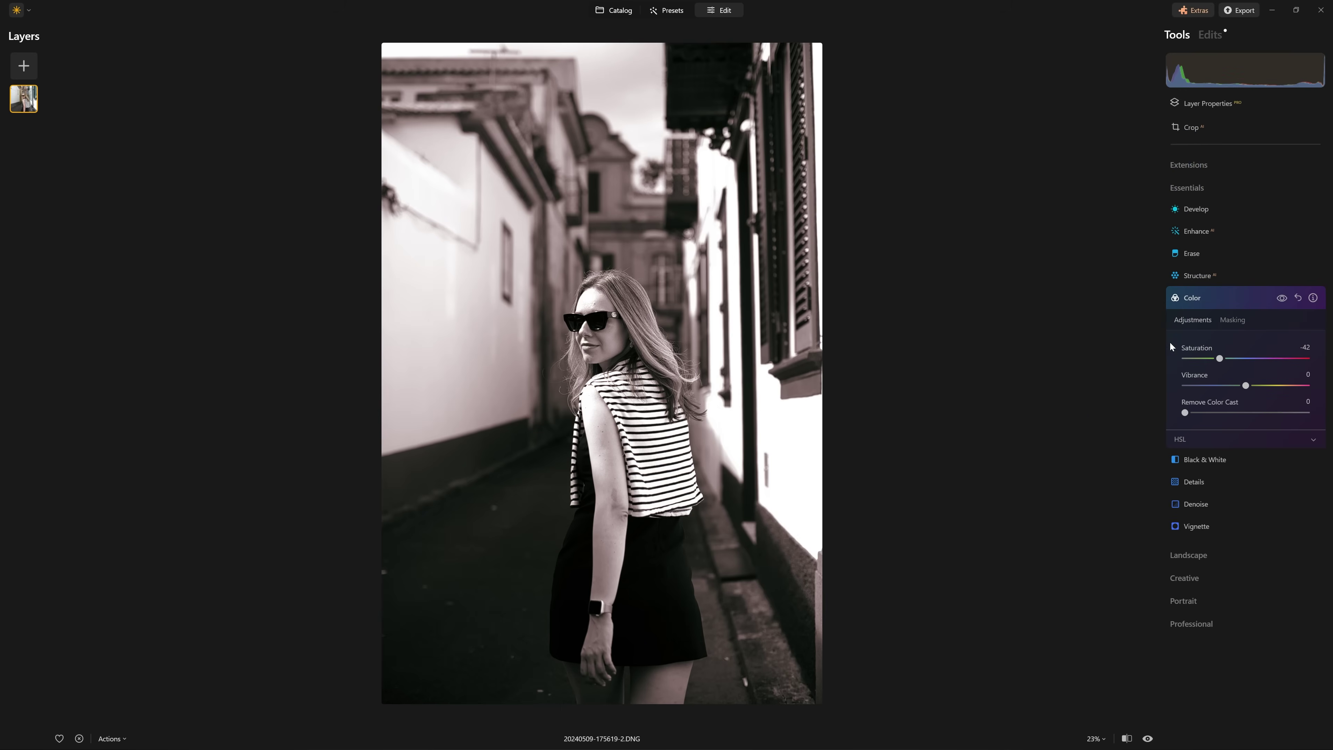
key(backslash)
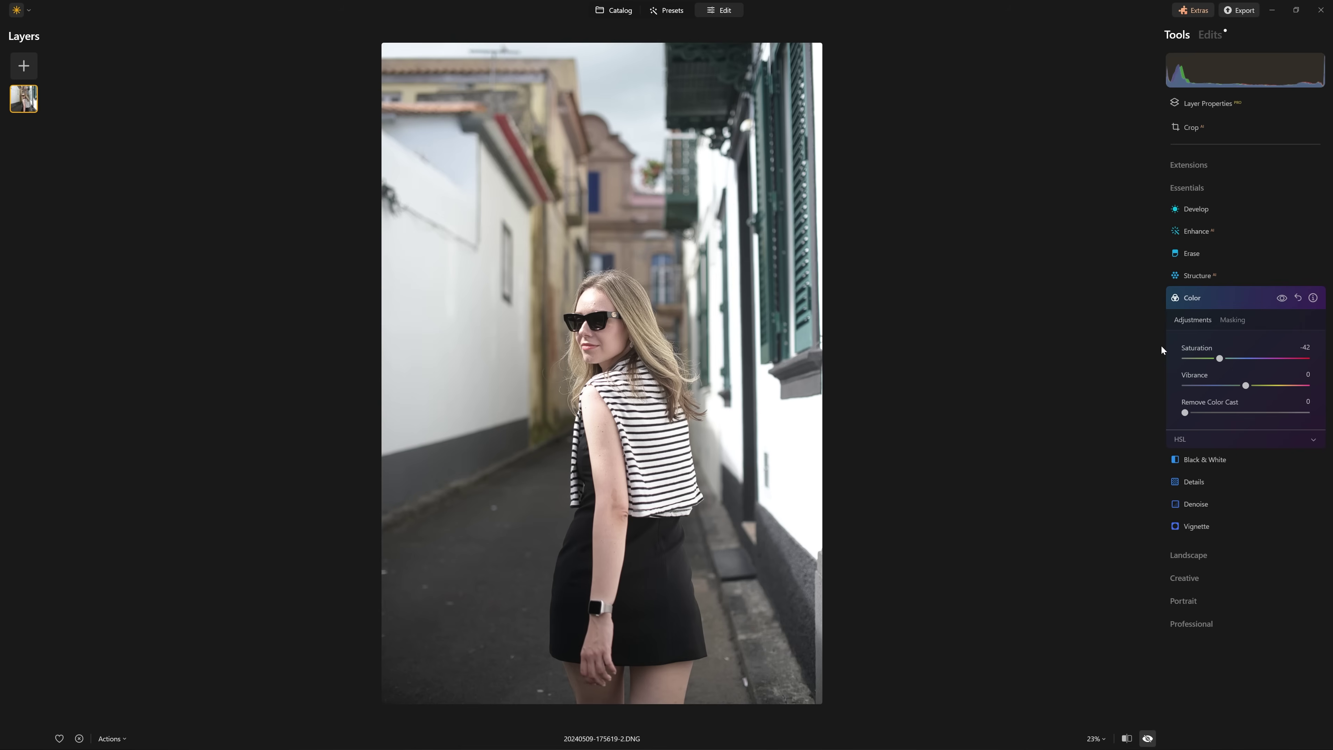
key(backslash)
click(1209, 35)
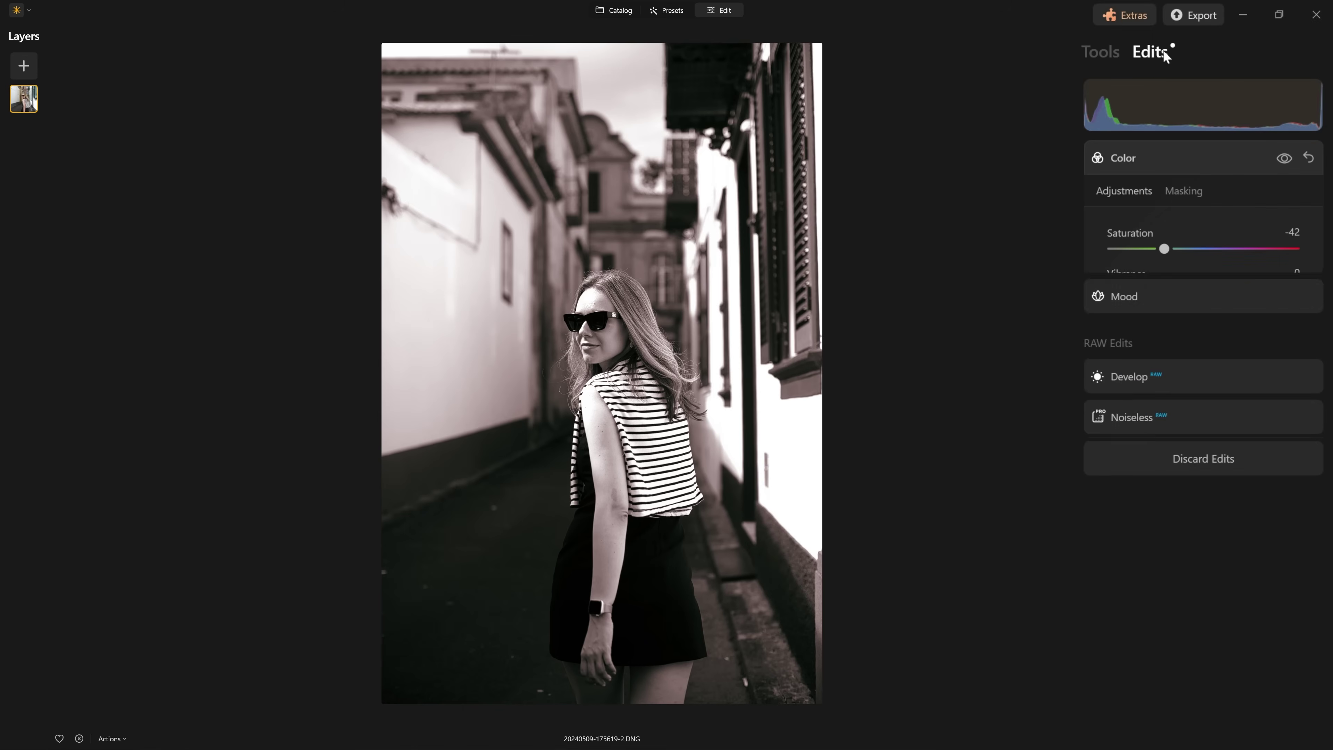
click(1165, 172)
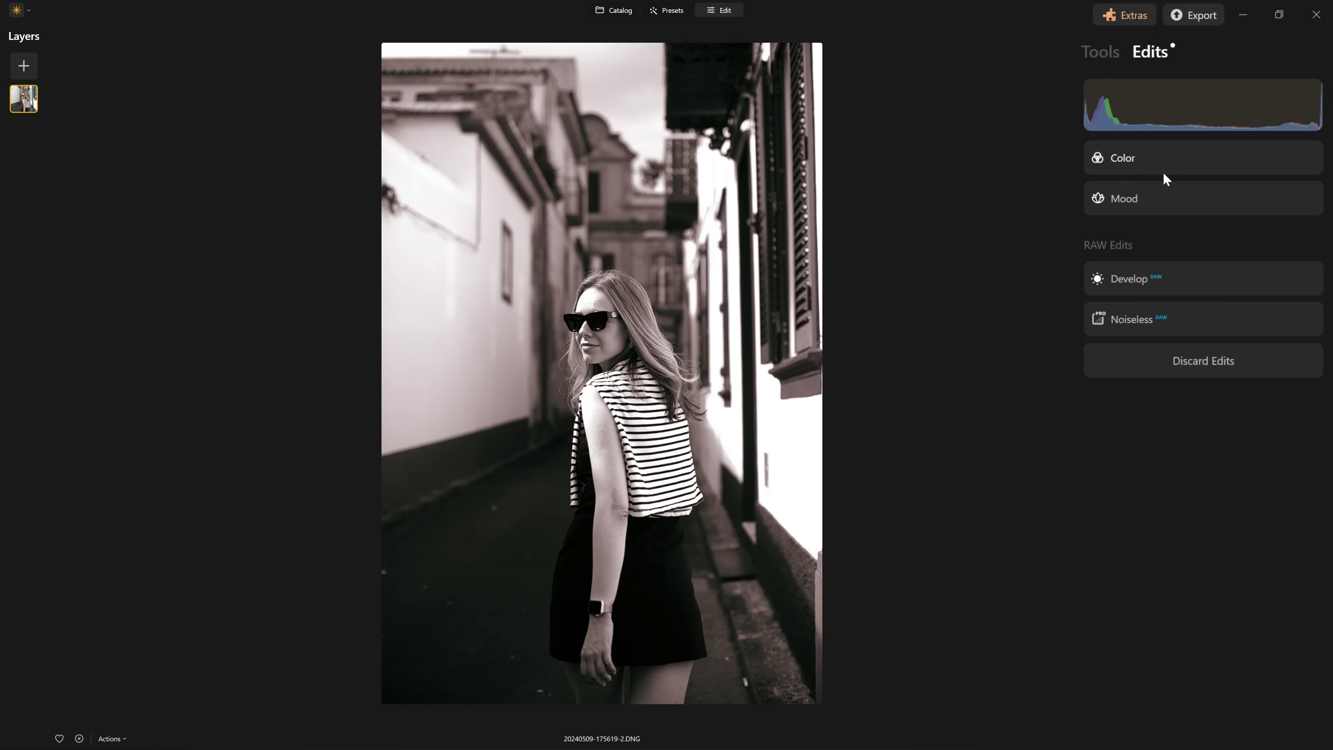
click(1149, 211)
click(1182, 271)
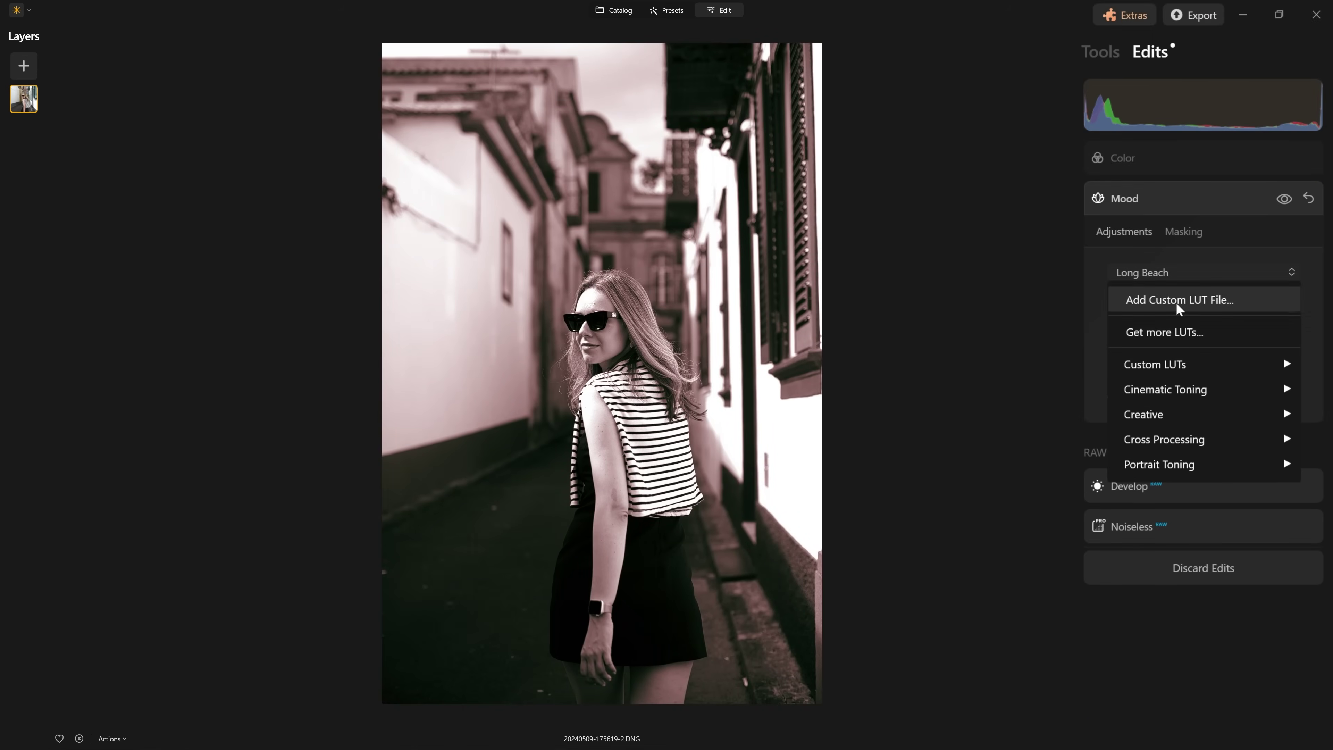
mouse_move(1120, 465)
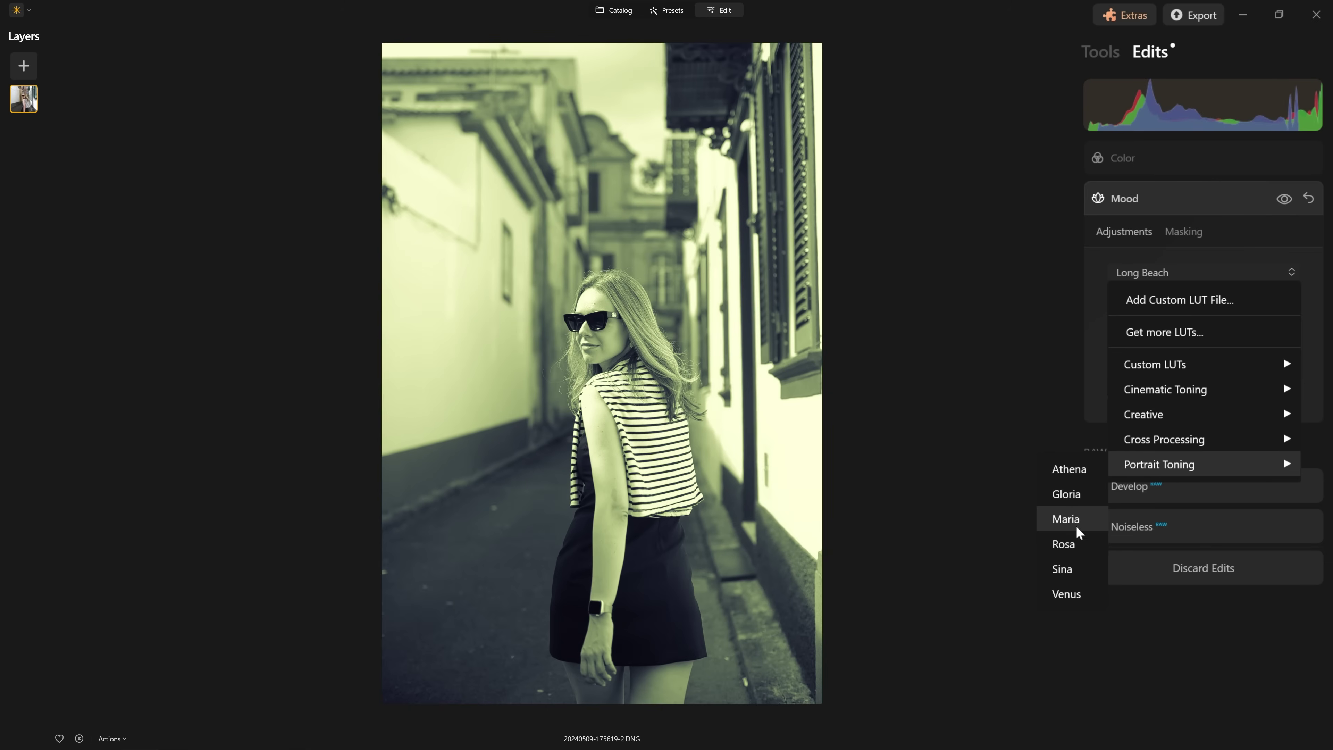
click(1065, 543)
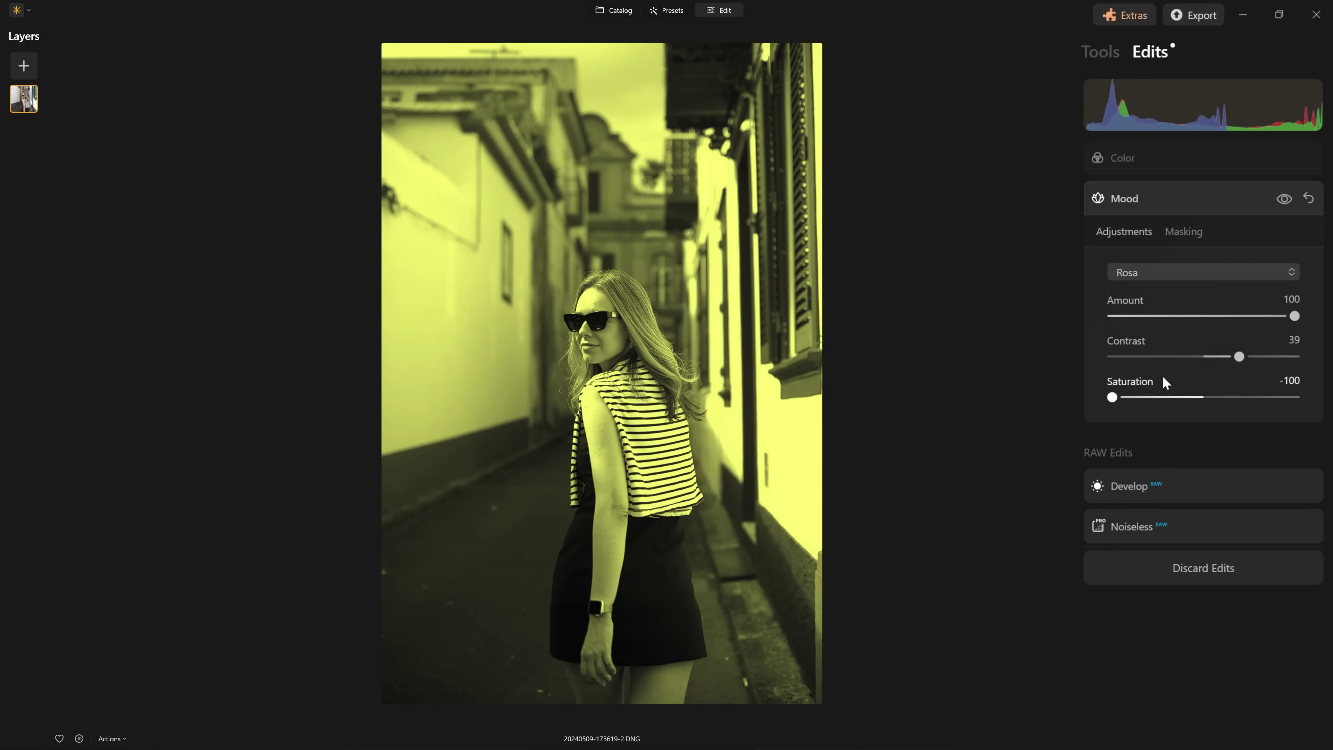
- Lower the Color tool's Saturation to about -81 and check it against the original
click(1170, 160)
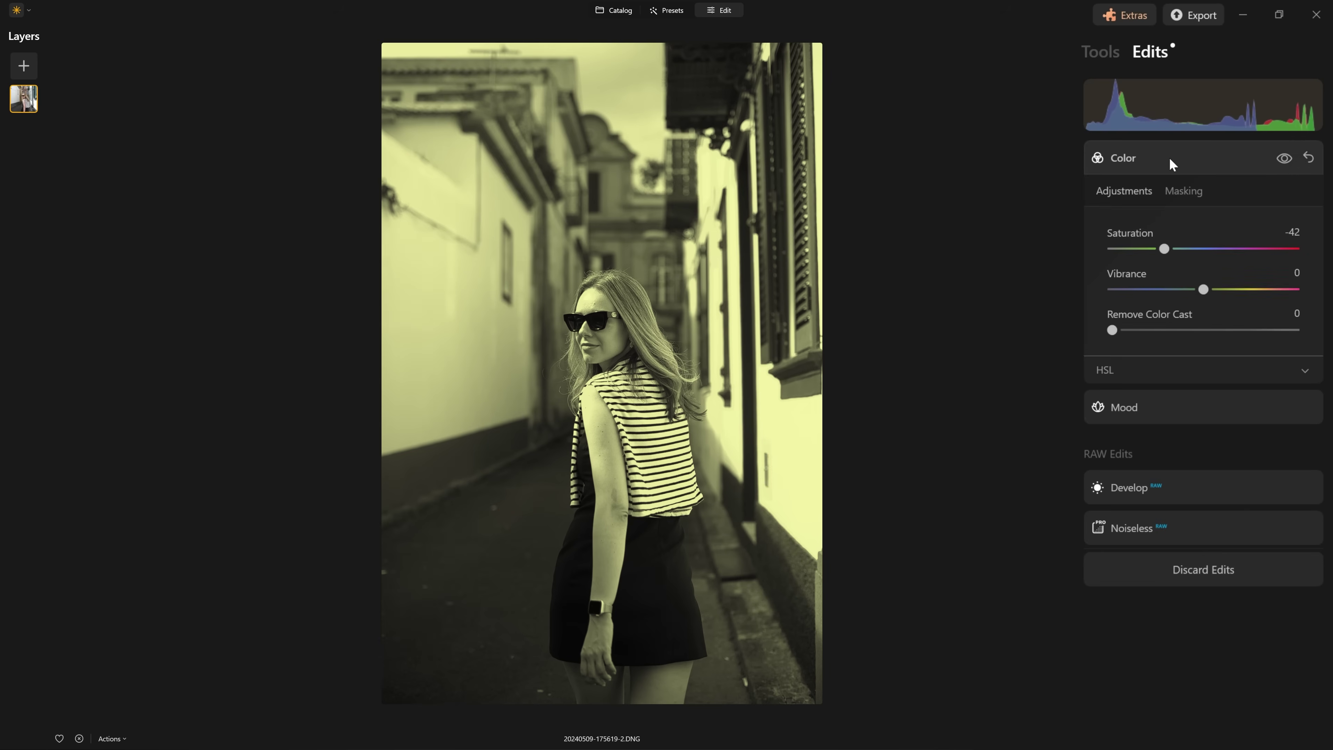
drag(1166, 250, 1129, 253)
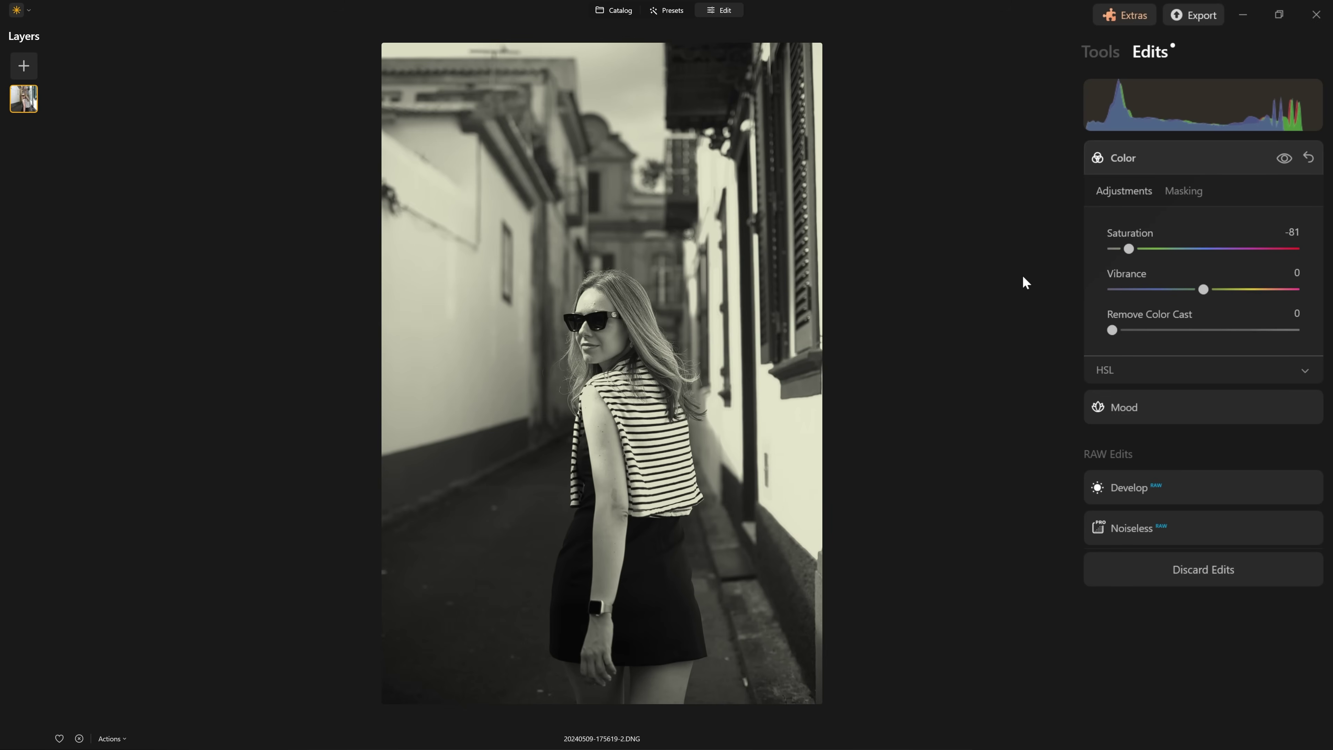
key(backslash)
click(1162, 165)
- Apply the Creative LUT Red Trace in Mood at Saturation -100, toggling the effect to compare
click(1154, 198)
click(1202, 272)
mouse_move(1144, 414)
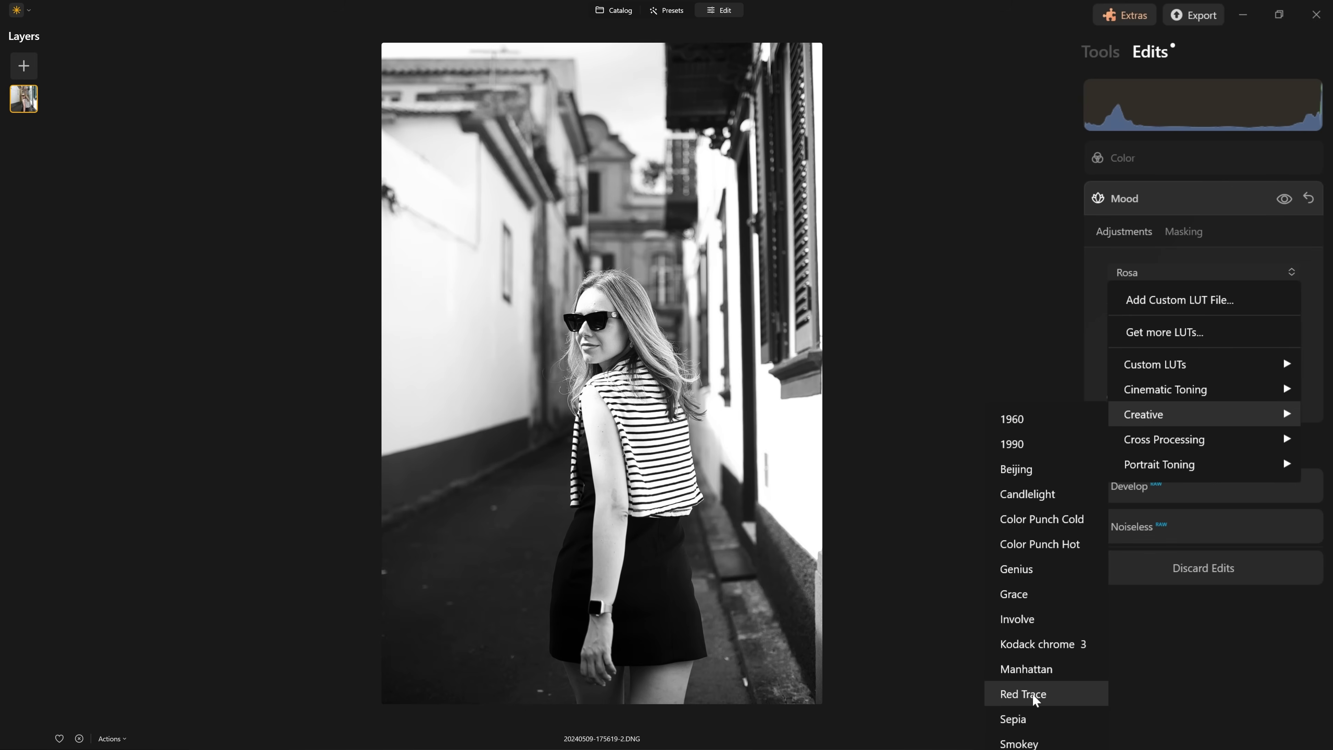
click(1022, 694)
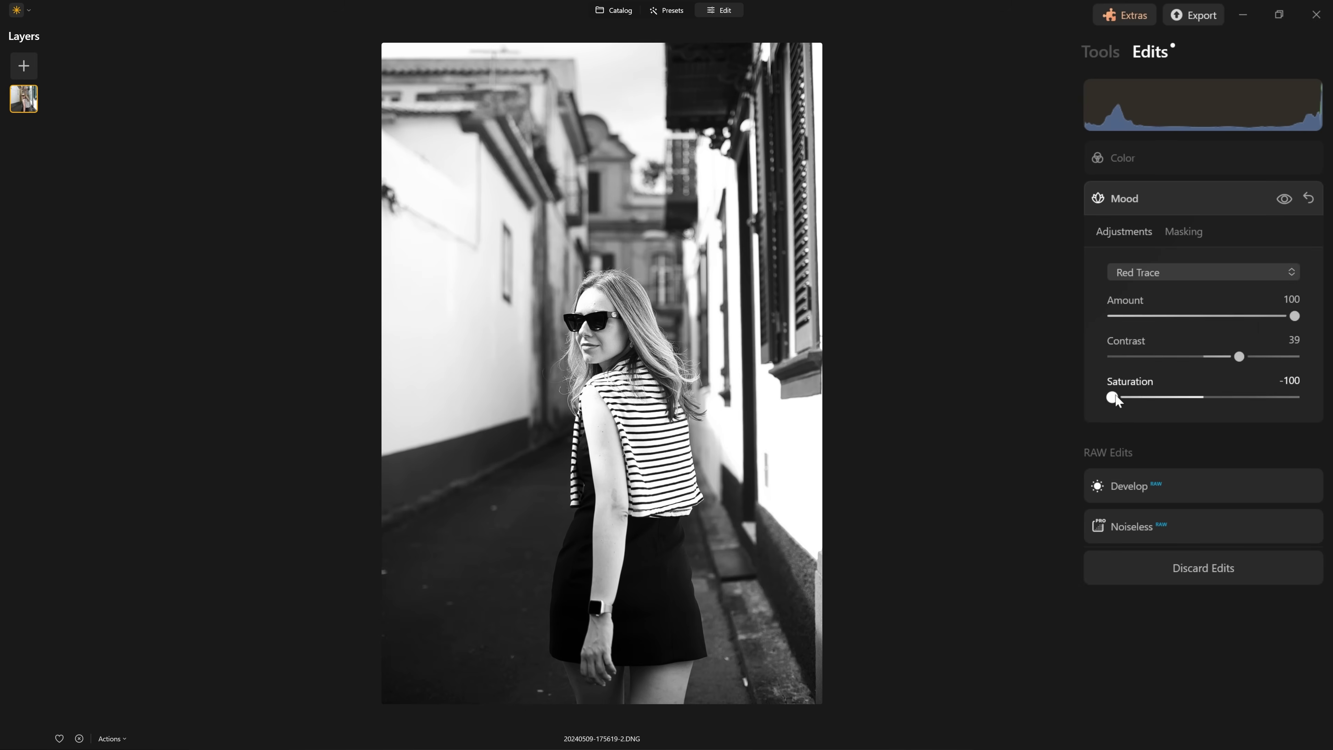
drag(1110, 398, 1277, 386)
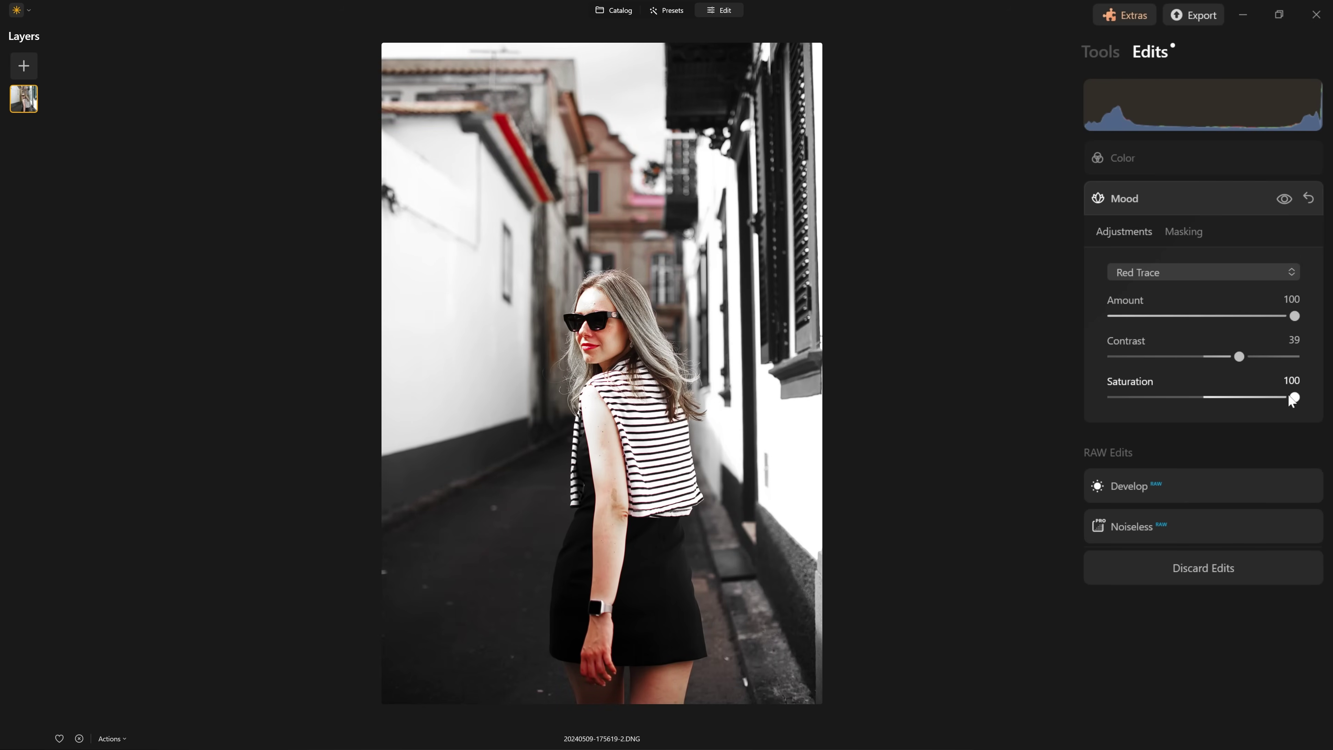
drag(1291, 398, 1088, 404)
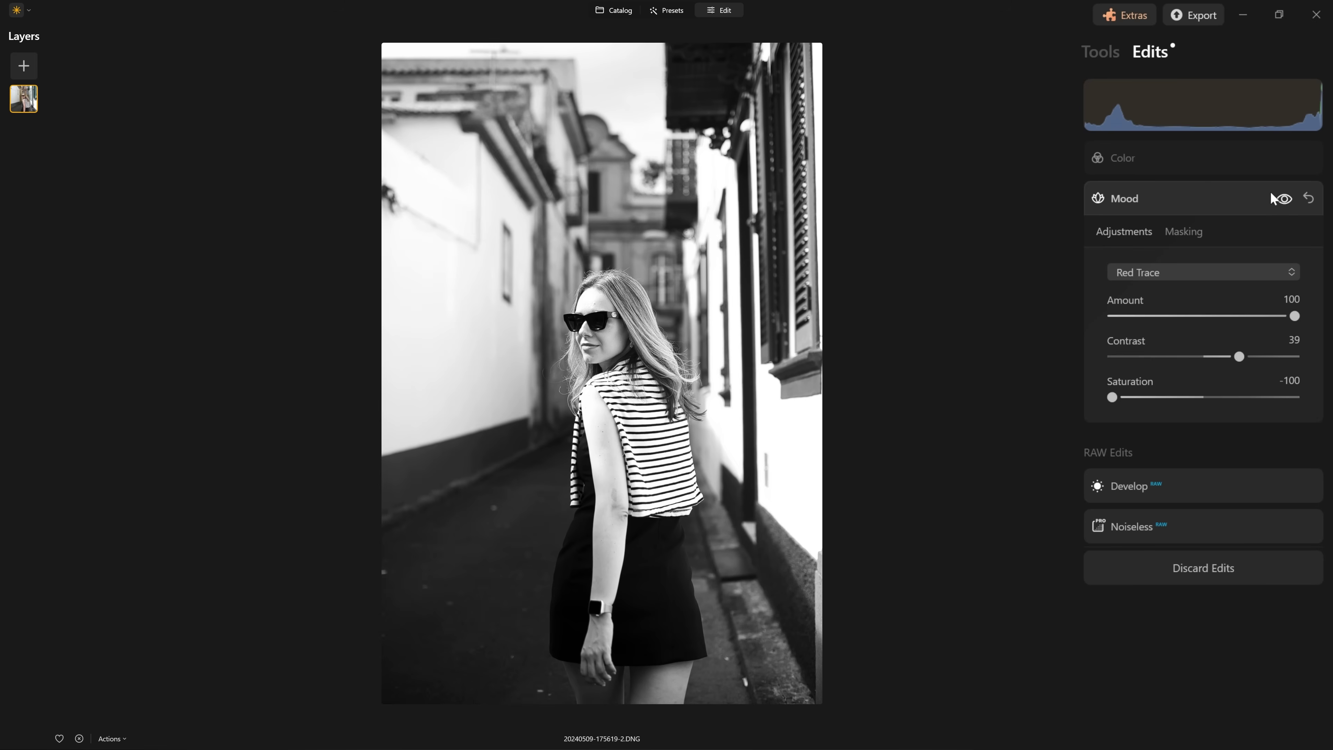
click(1283, 199)
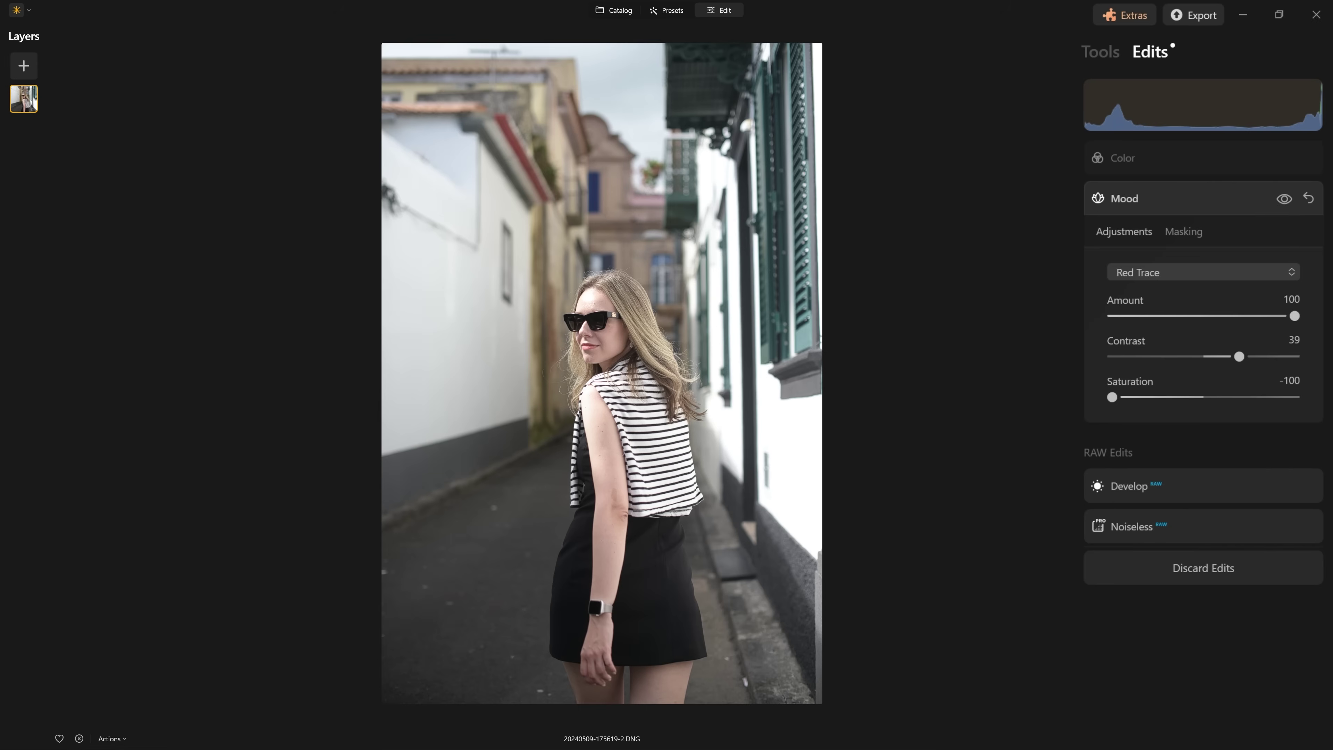
click(1283, 199)
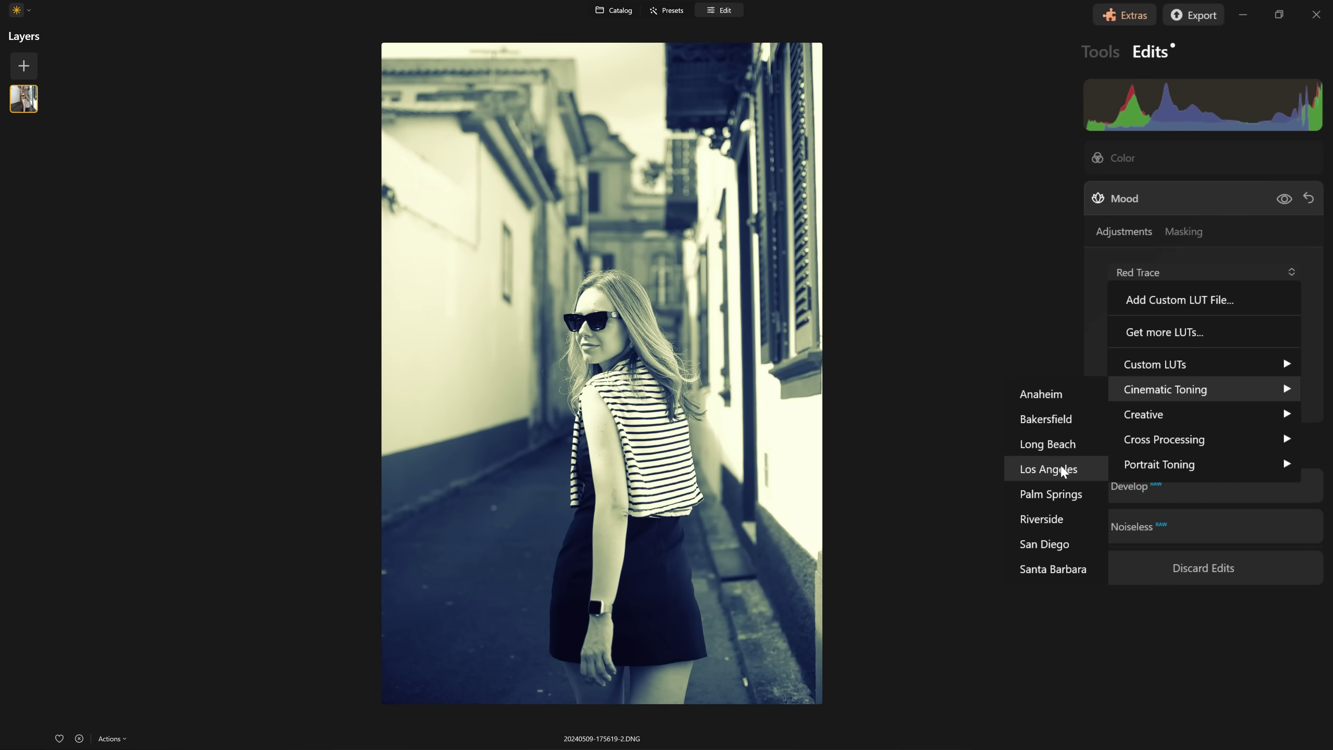
- Apply the Cinematic Toning Los Angeles Mood look and set its Contrast to 72
click(1068, 472)
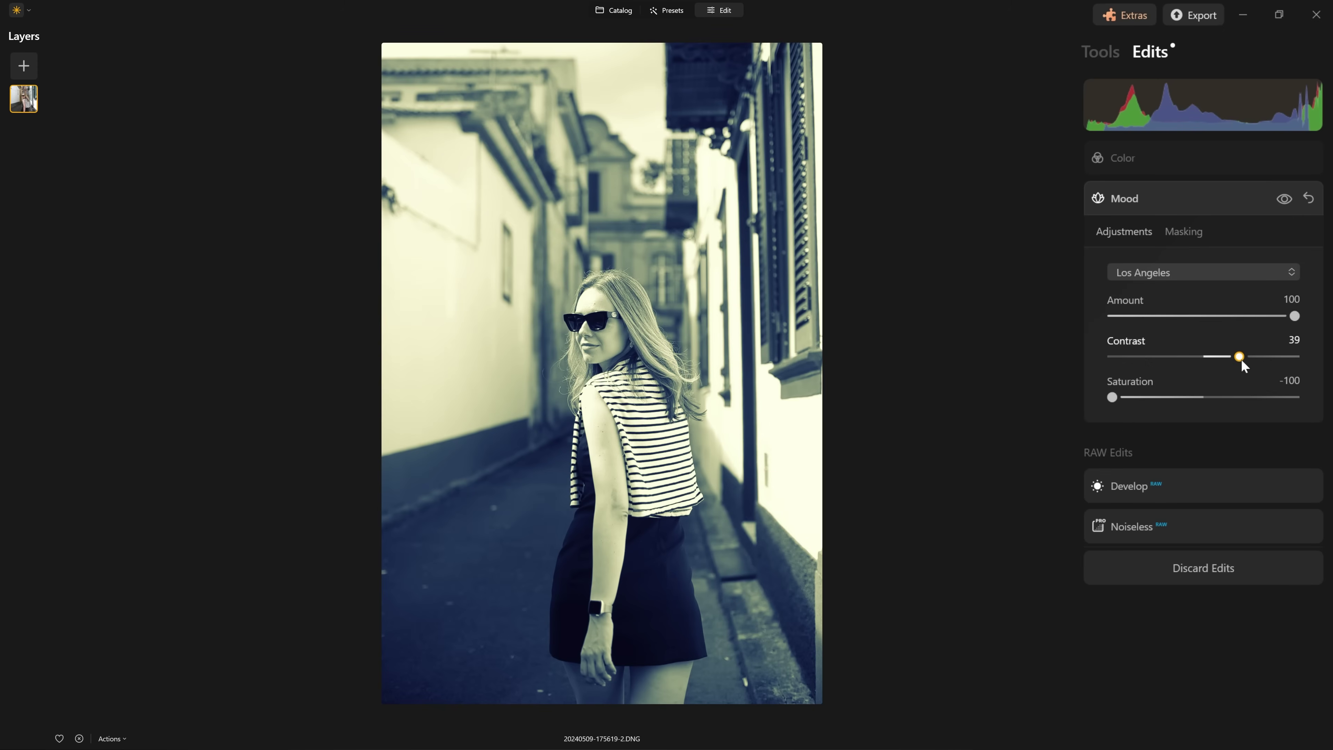
drag(1241, 363, 1157, 356)
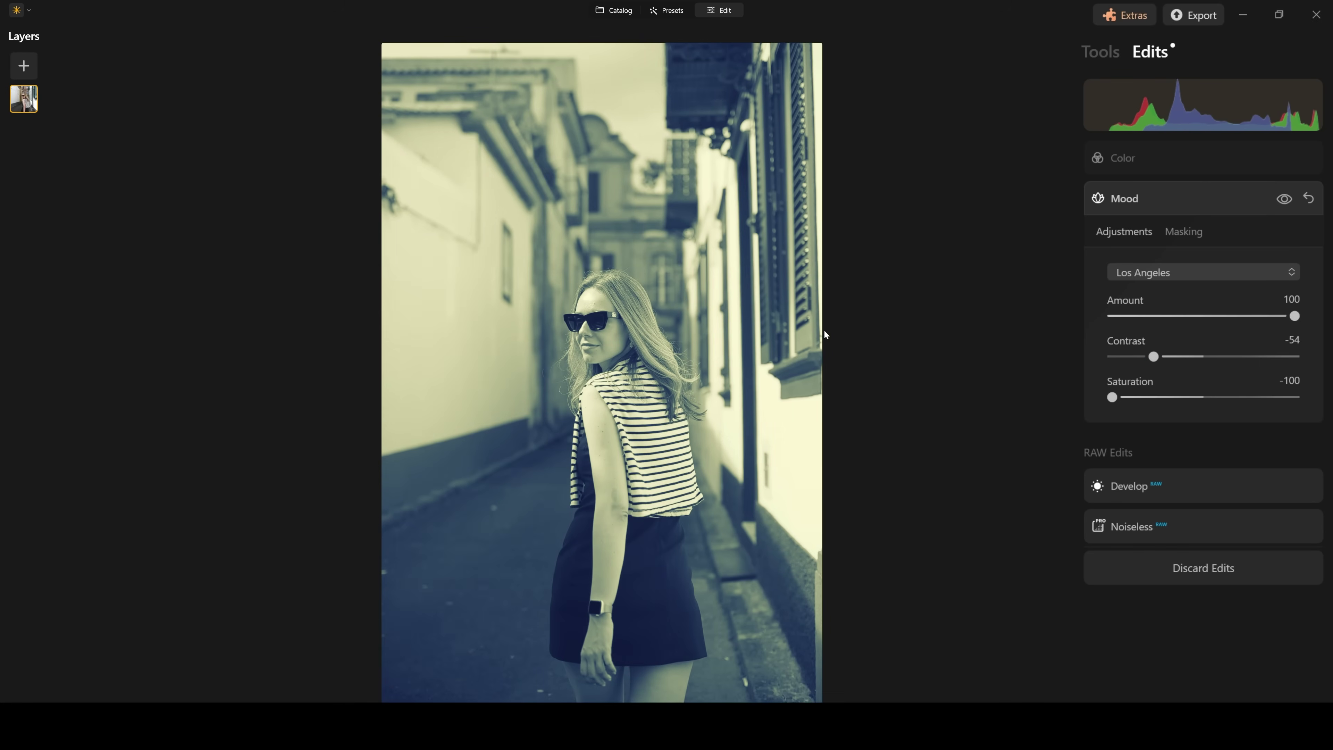
drag(1152, 356, 1265, 357)
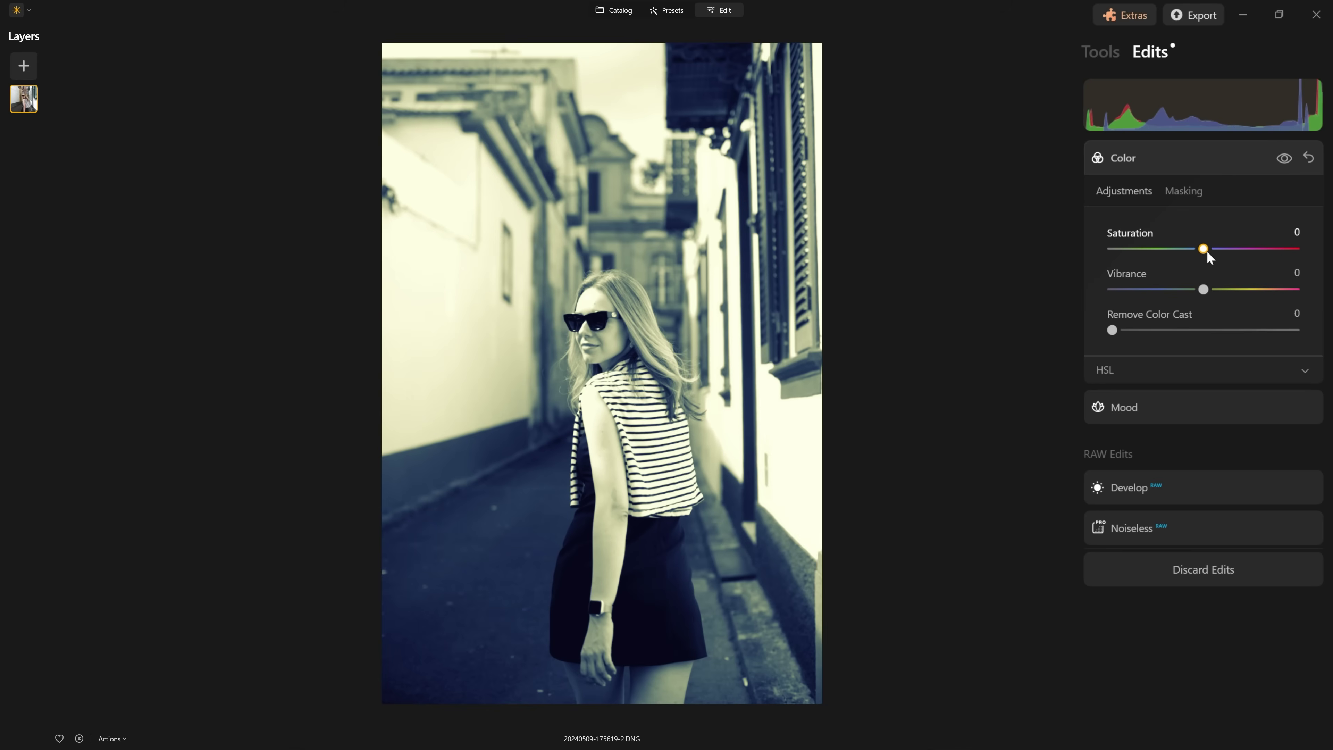
- Lower the Color tool's Saturation to -64, then compare against the original photo
drag(1205, 251, 1147, 250)
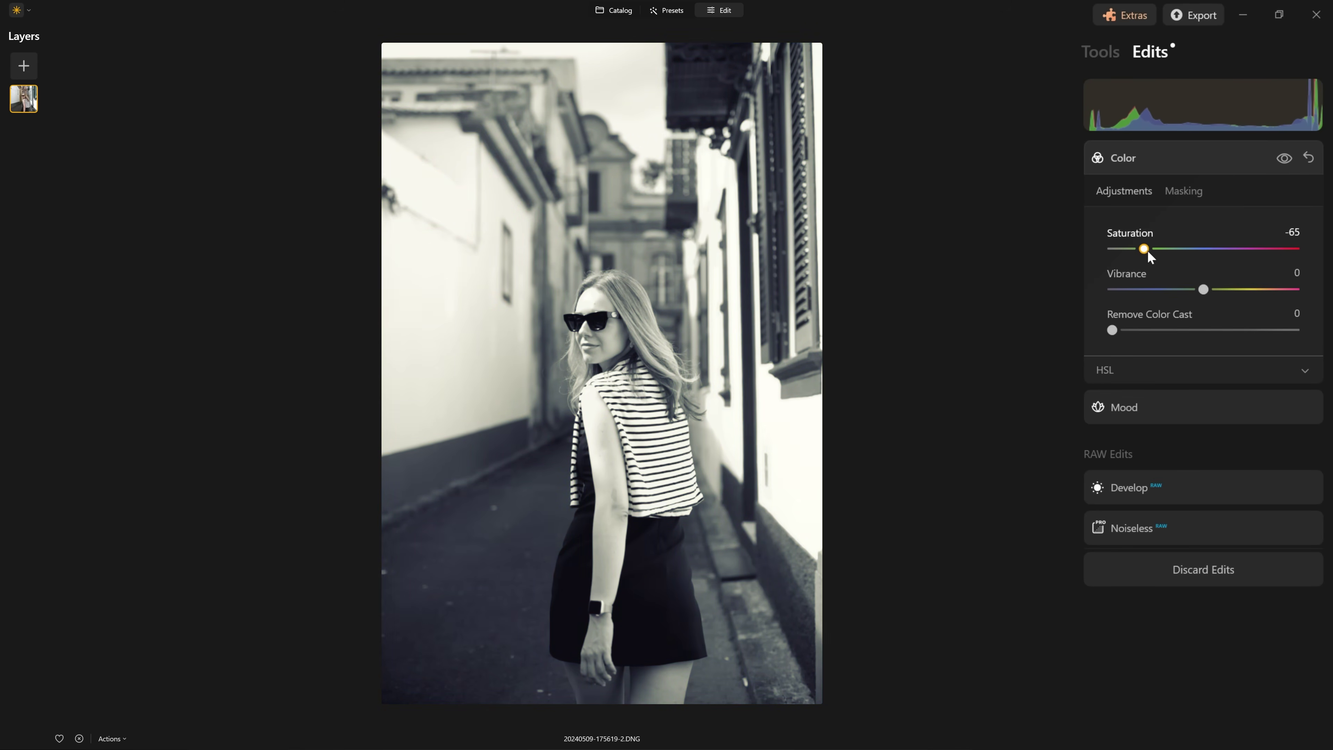
click(1144, 253)
click(788, 360)
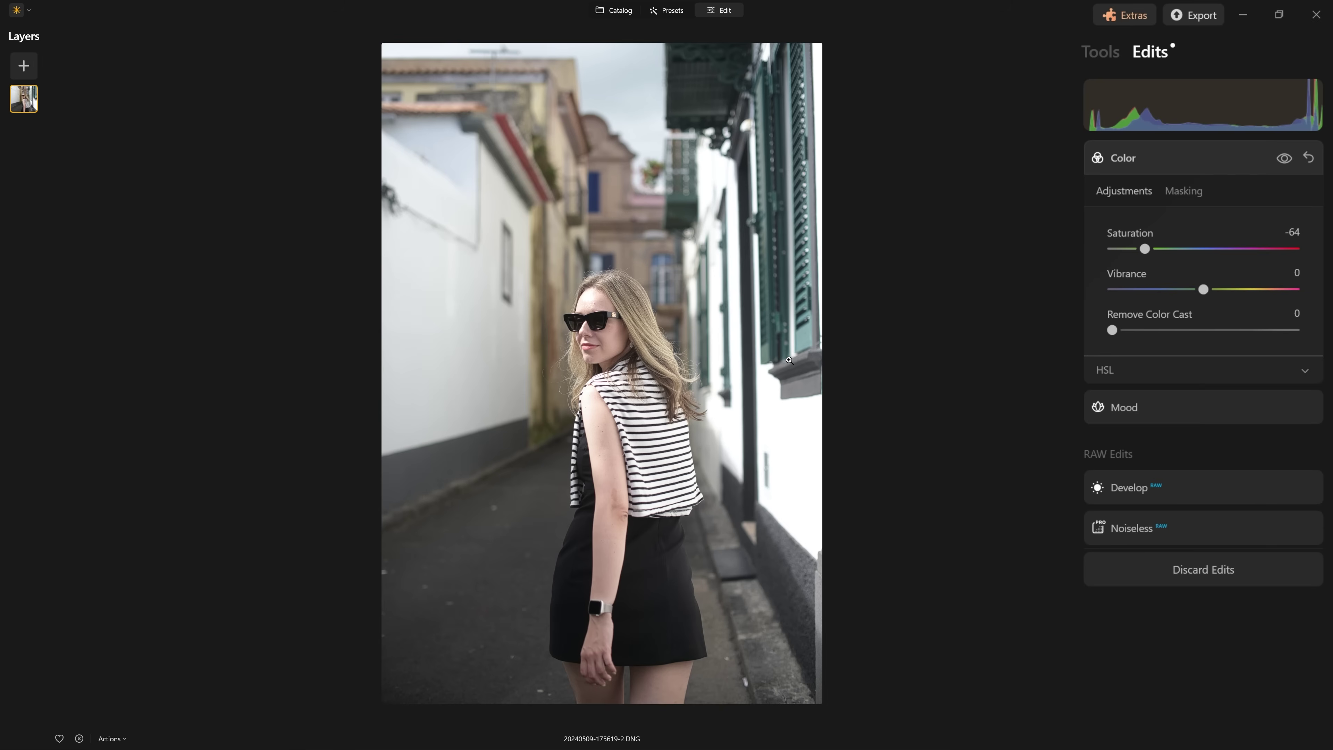
click(788, 360)
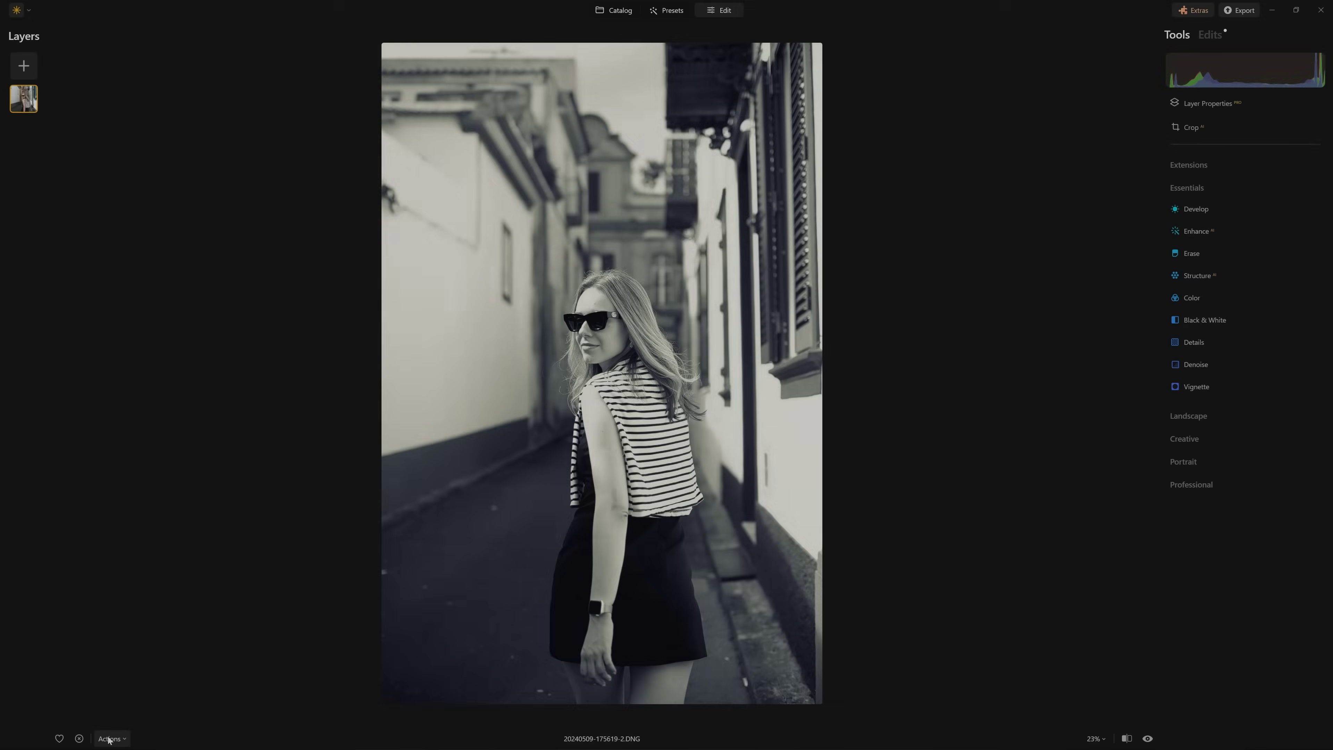
- Save the current edits as a new preset named 'BW-Los-Angeles'
click(110, 737)
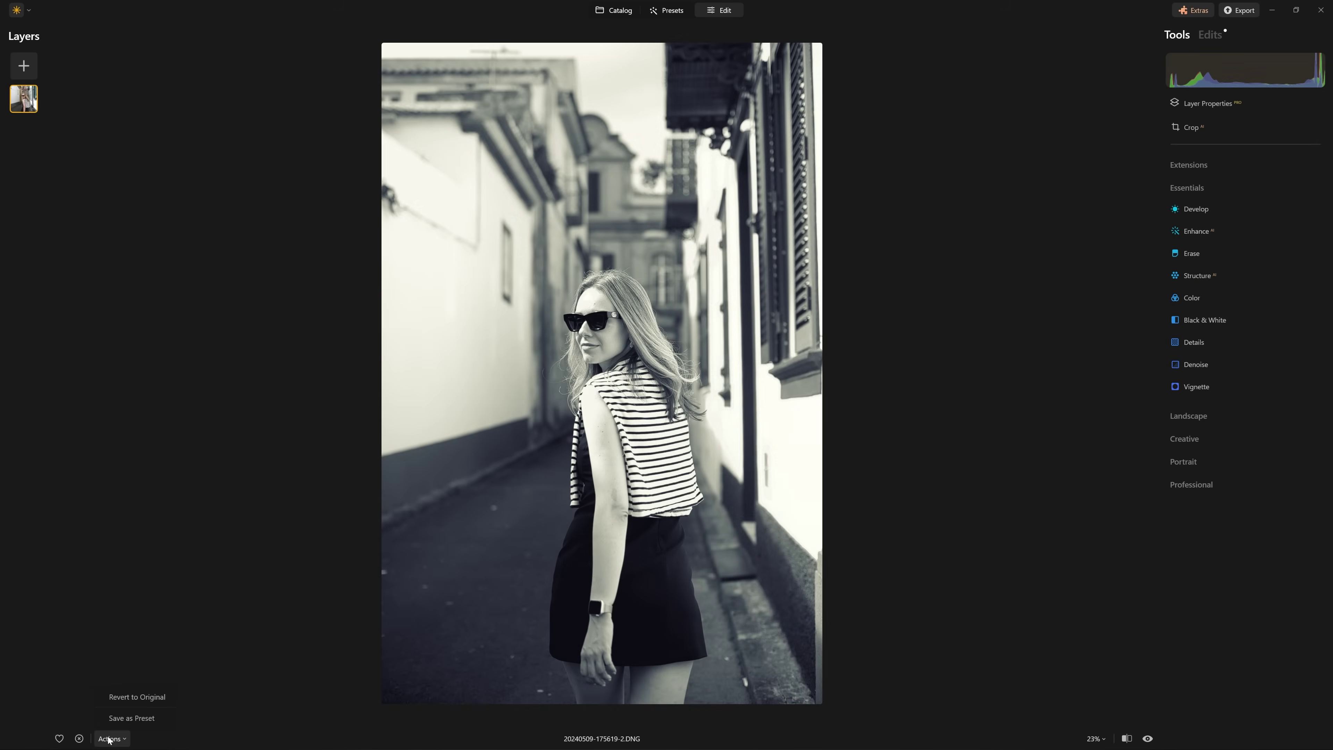
click(129, 721)
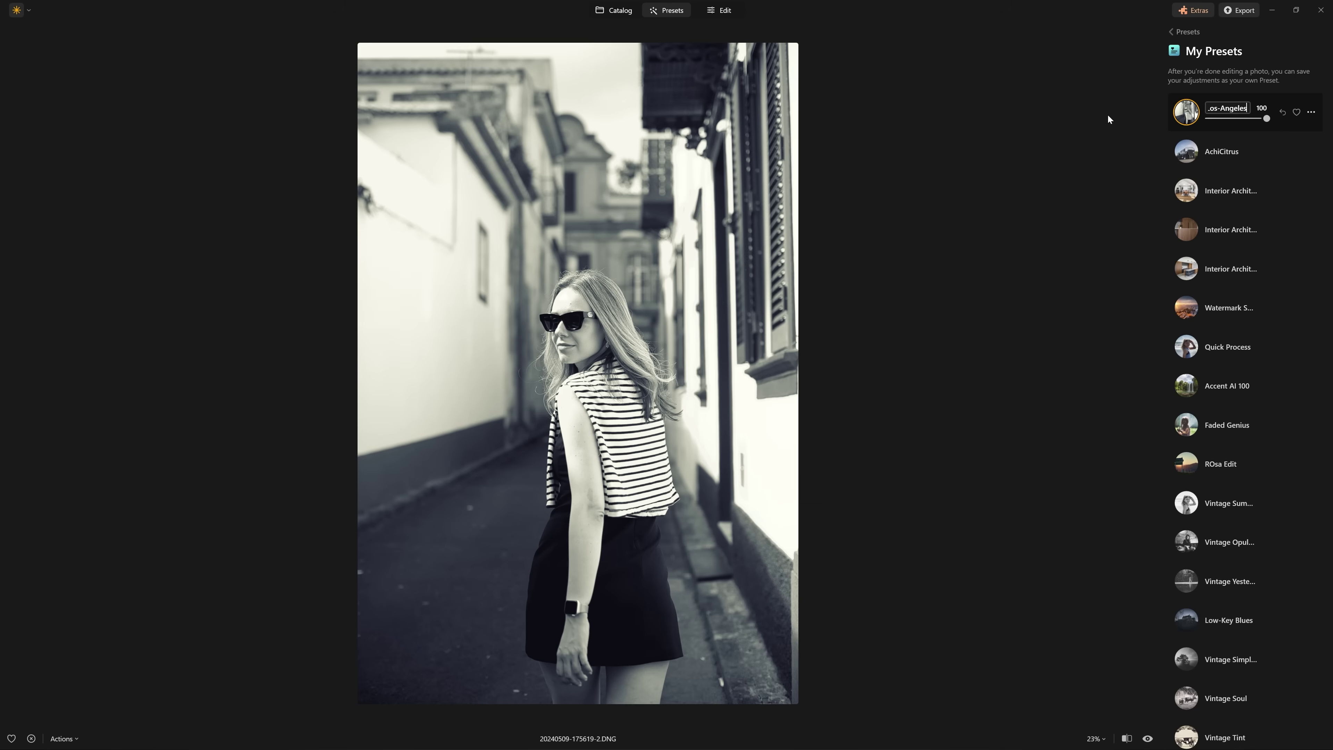
text(BW-Los-Angeles)
key(Return)
- Apply the BW-Los-Angeles preset to the portrait of the woman in the striped top
click(723, 11)
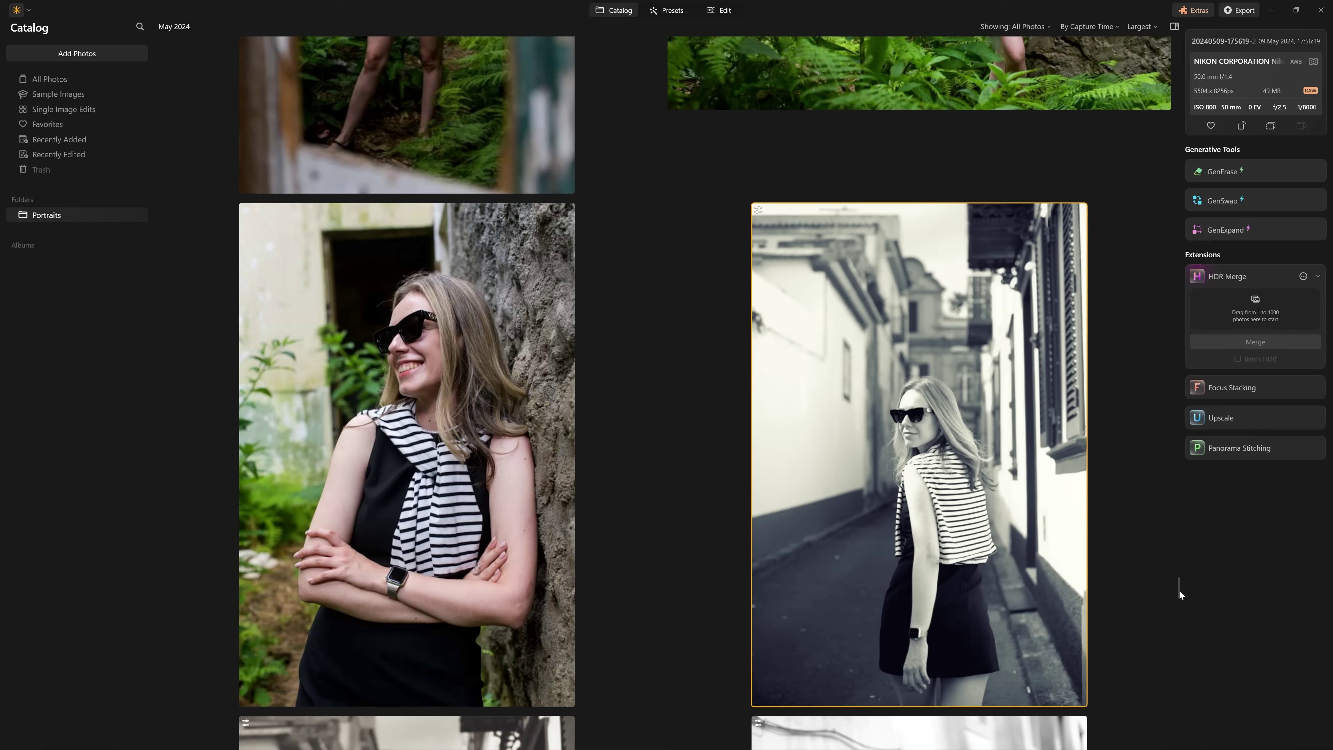
drag(1179, 591, 1181, 600)
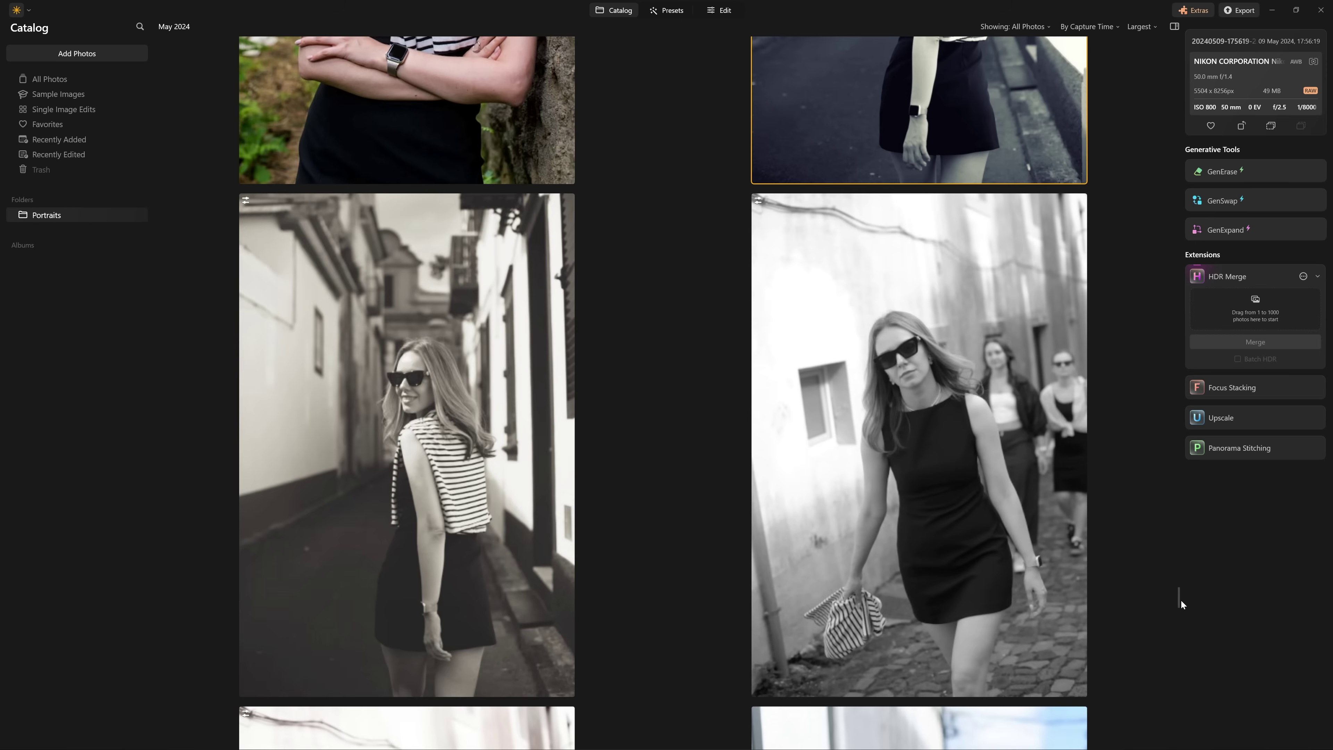
click(365, 443)
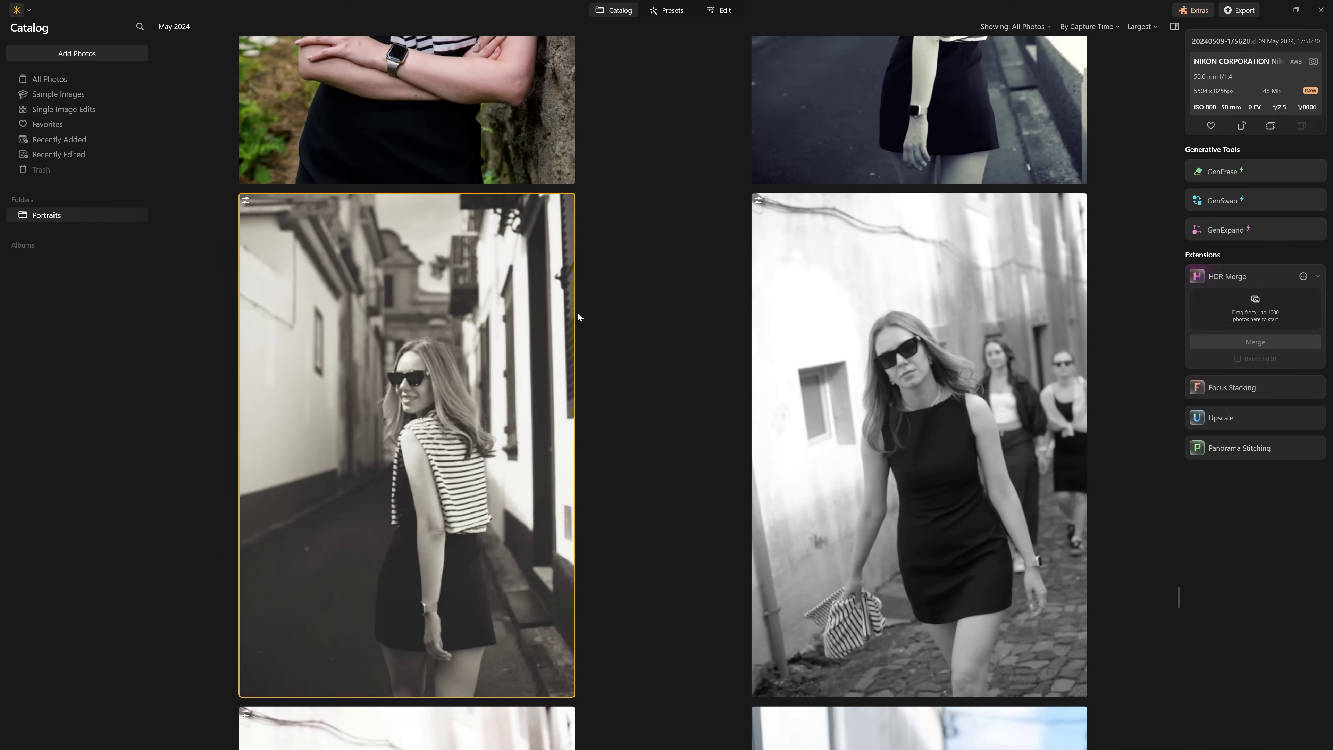
click(676, 11)
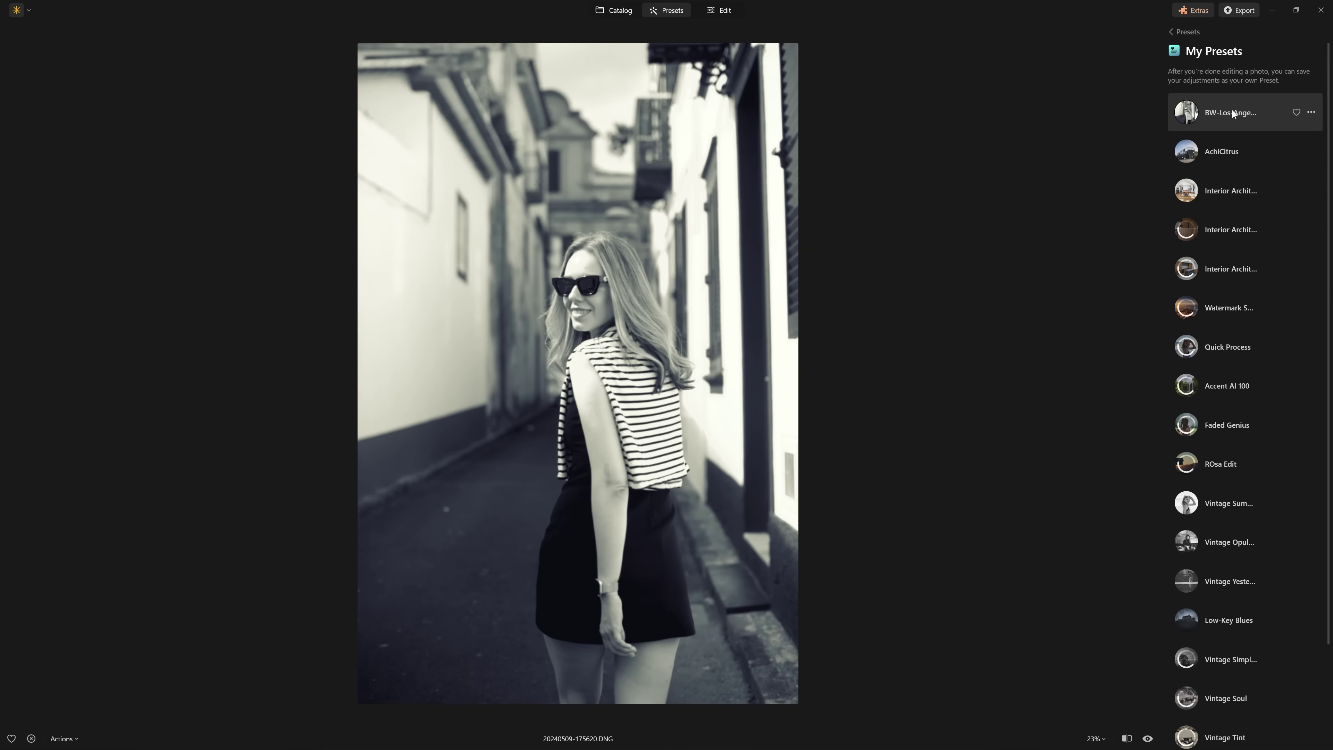
click(1234, 113)
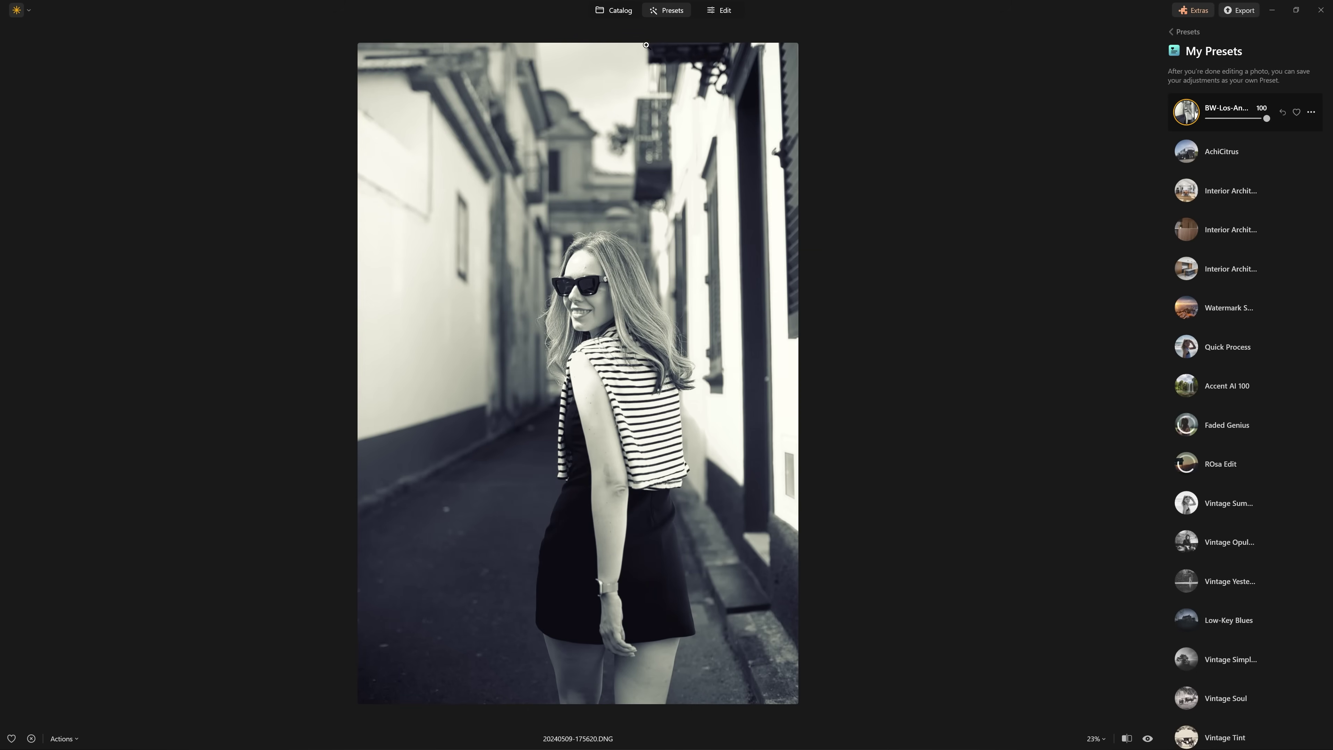
click(614, 10)
- Open the street photo 20240505-124430.DNG of the woman holding a camera in Edit
drag(1179, 49, 1194, 124)
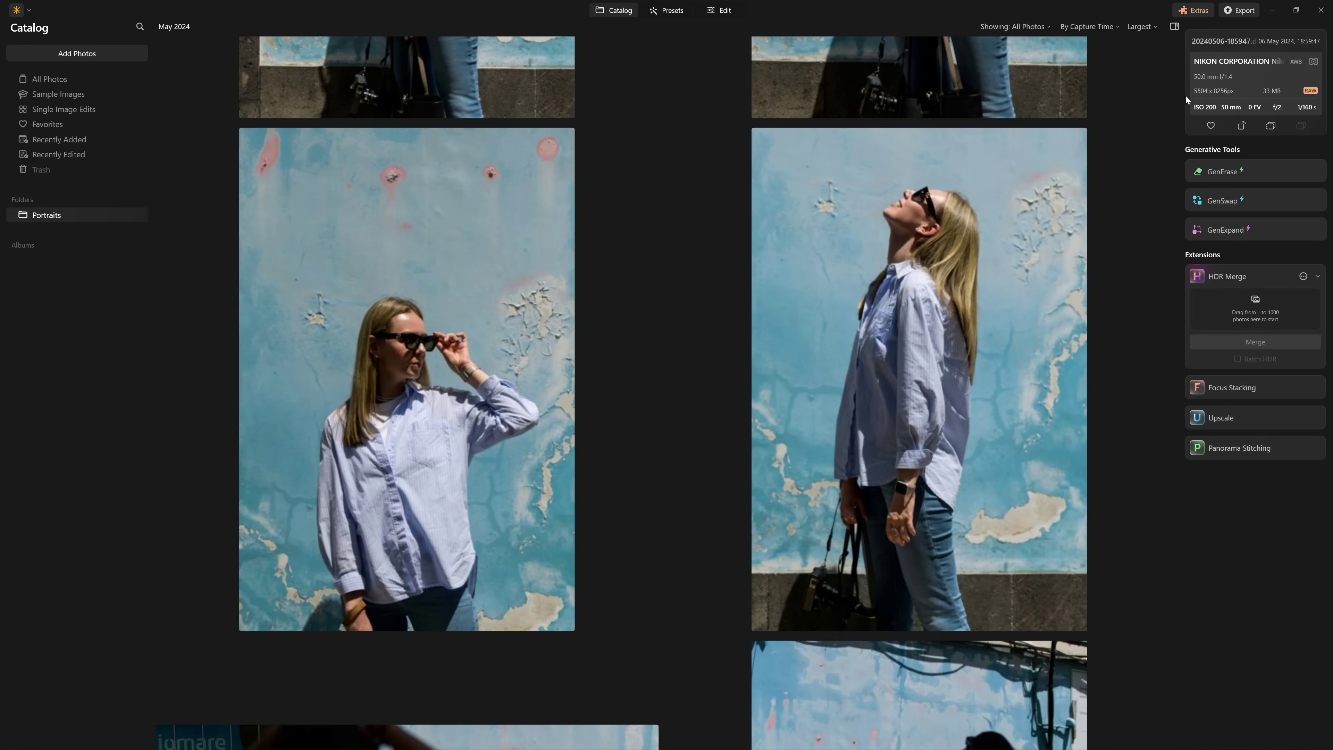
drag(1177, 125, 1179, 105)
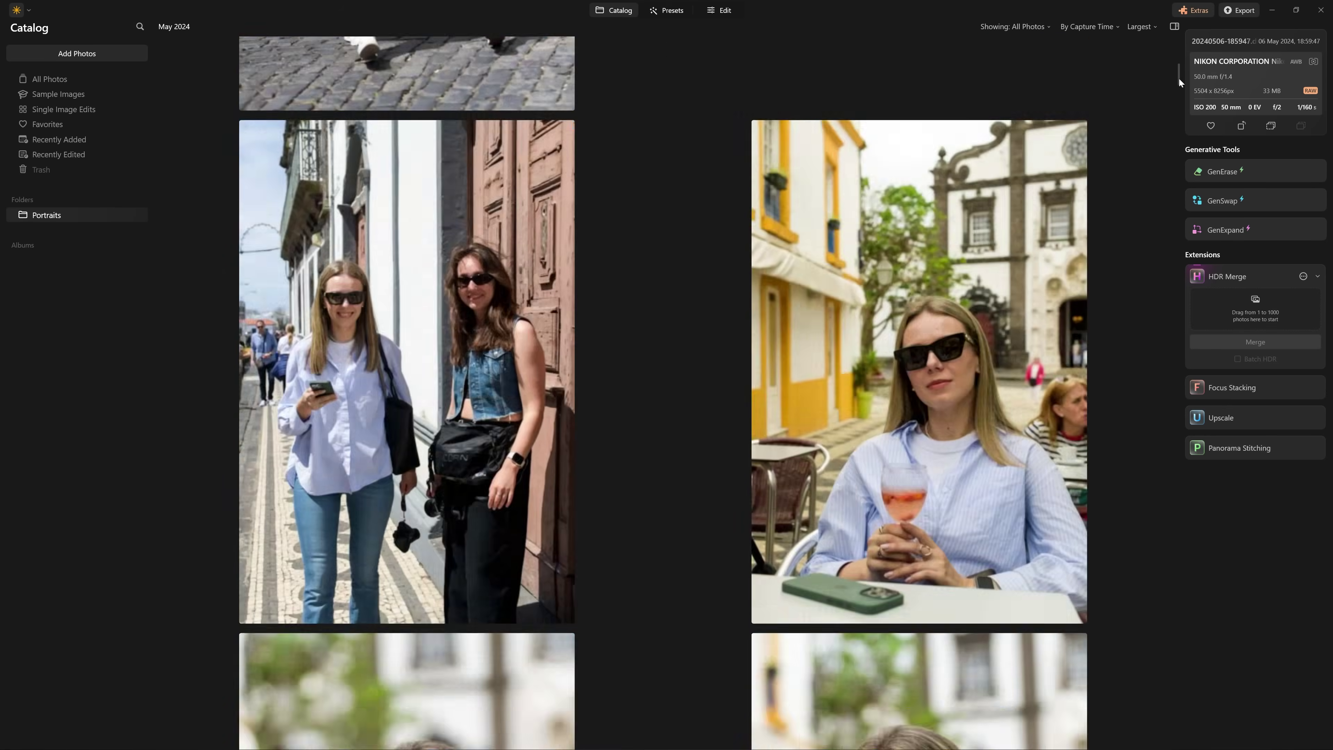
drag(1178, 77, 1186, 40)
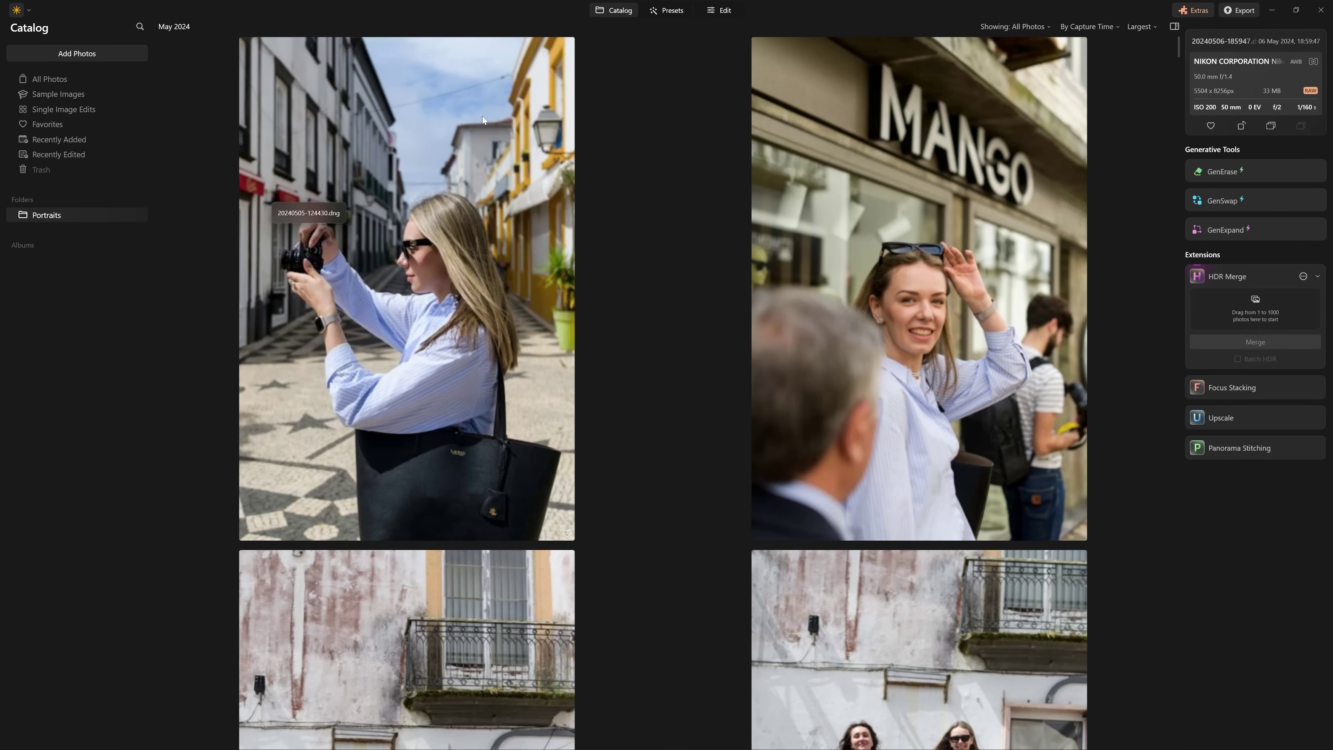
double_click(487, 173)
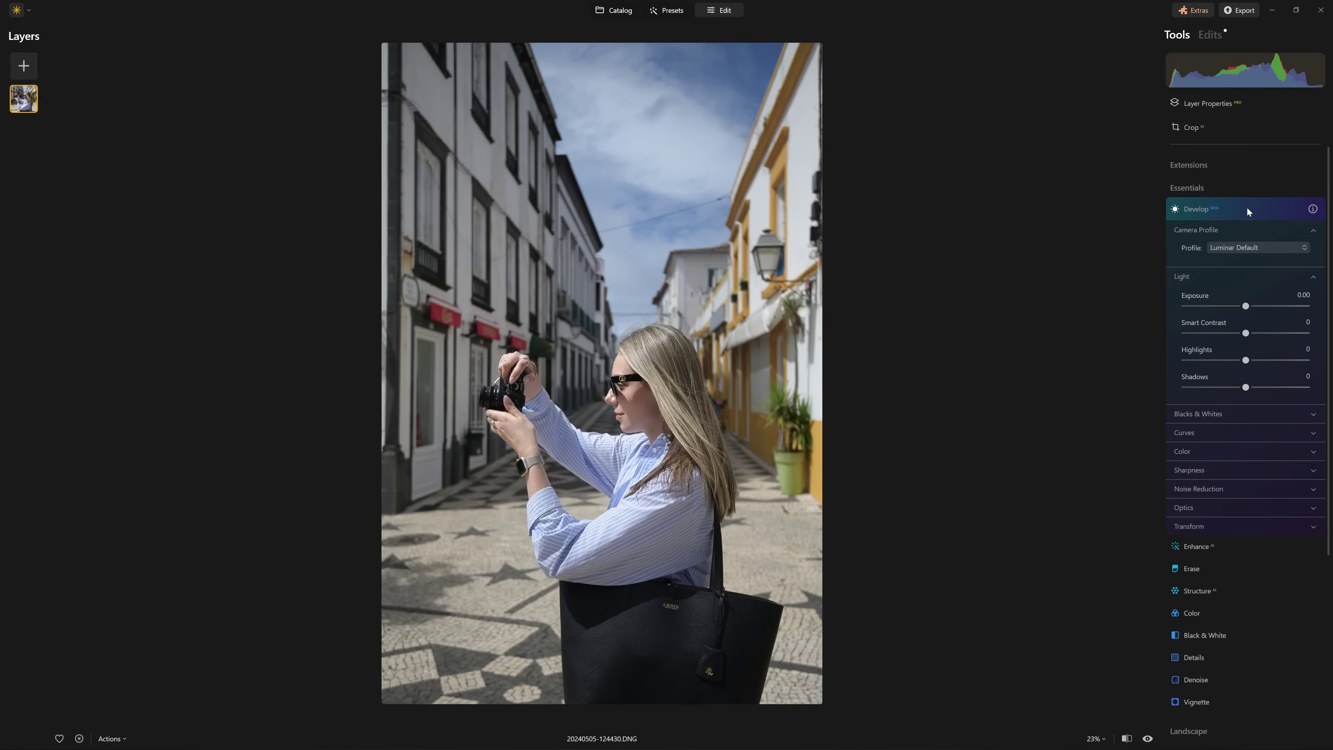
click(1246, 209)
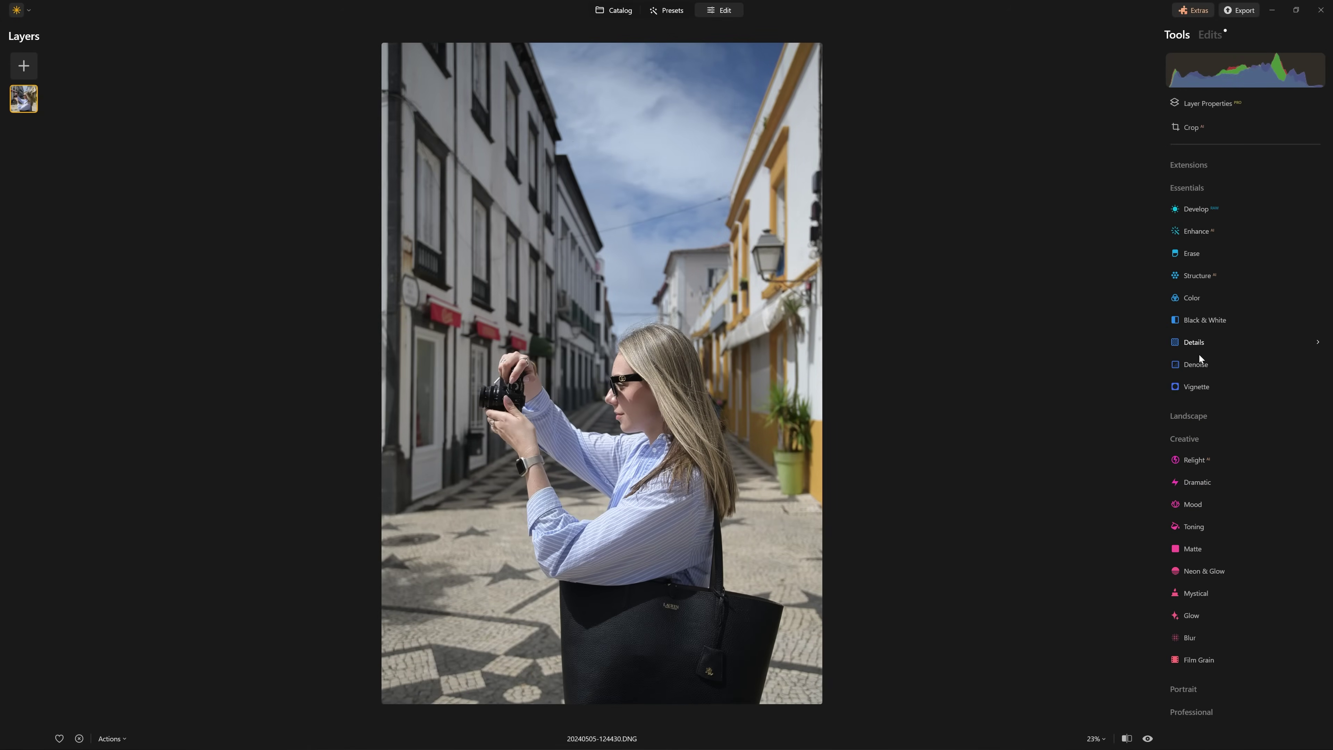
- Set Mood to the Palm Springs LUT with Amount 100, Contrast 32 and Saturation -100
click(1204, 509)
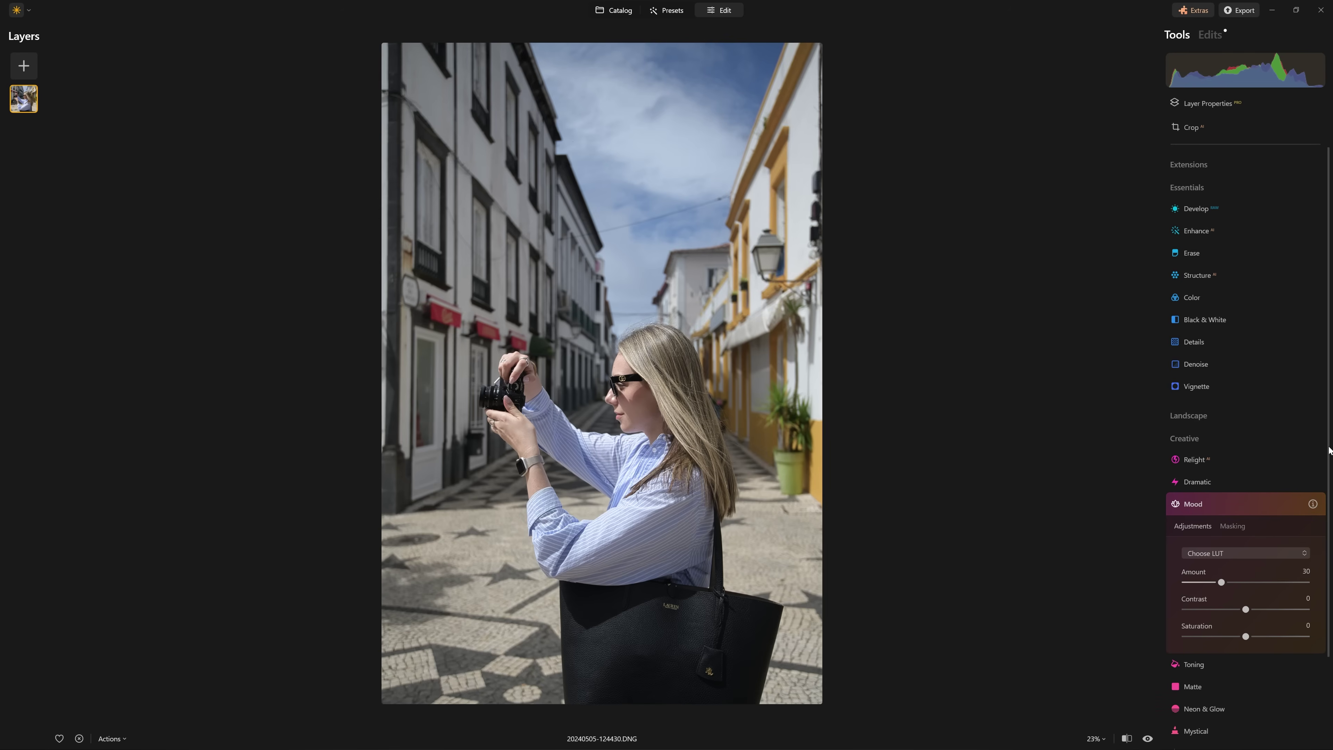
drag(1328, 450, 1328, 550)
click(1256, 445)
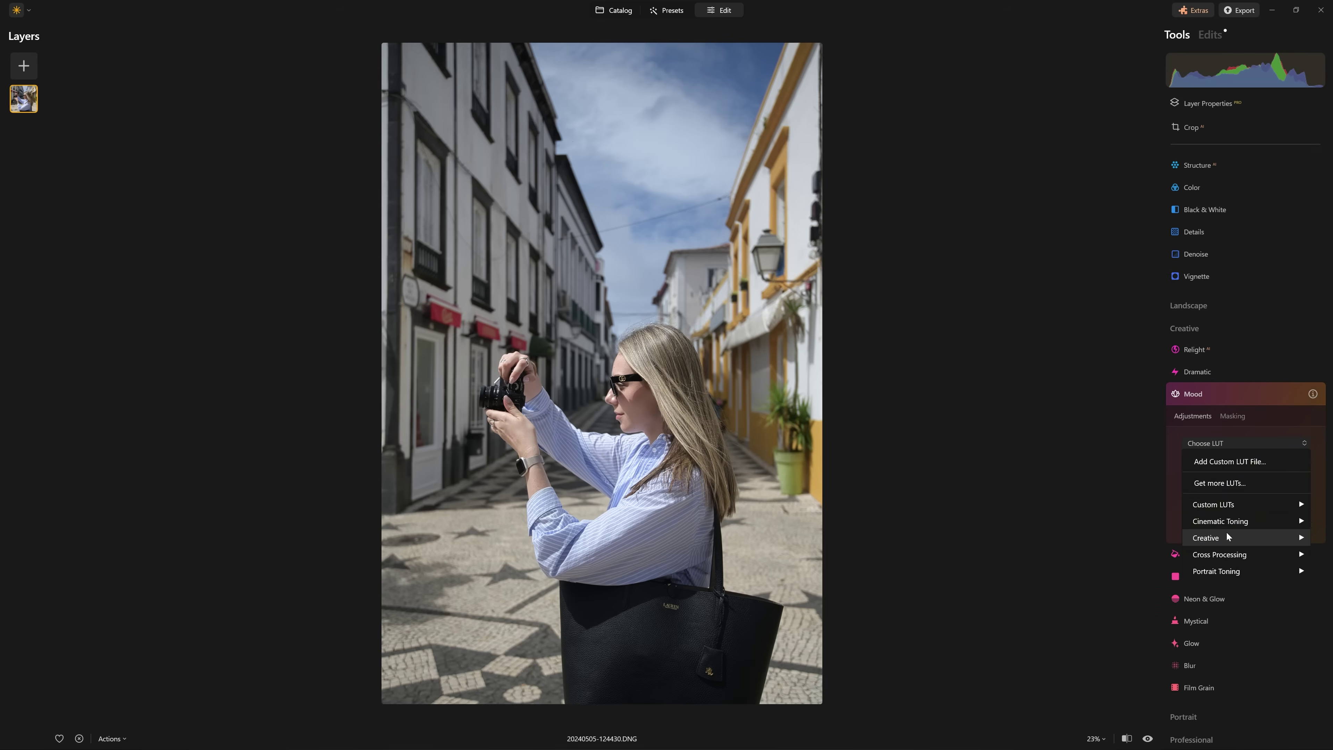
mouse_move(1225, 519)
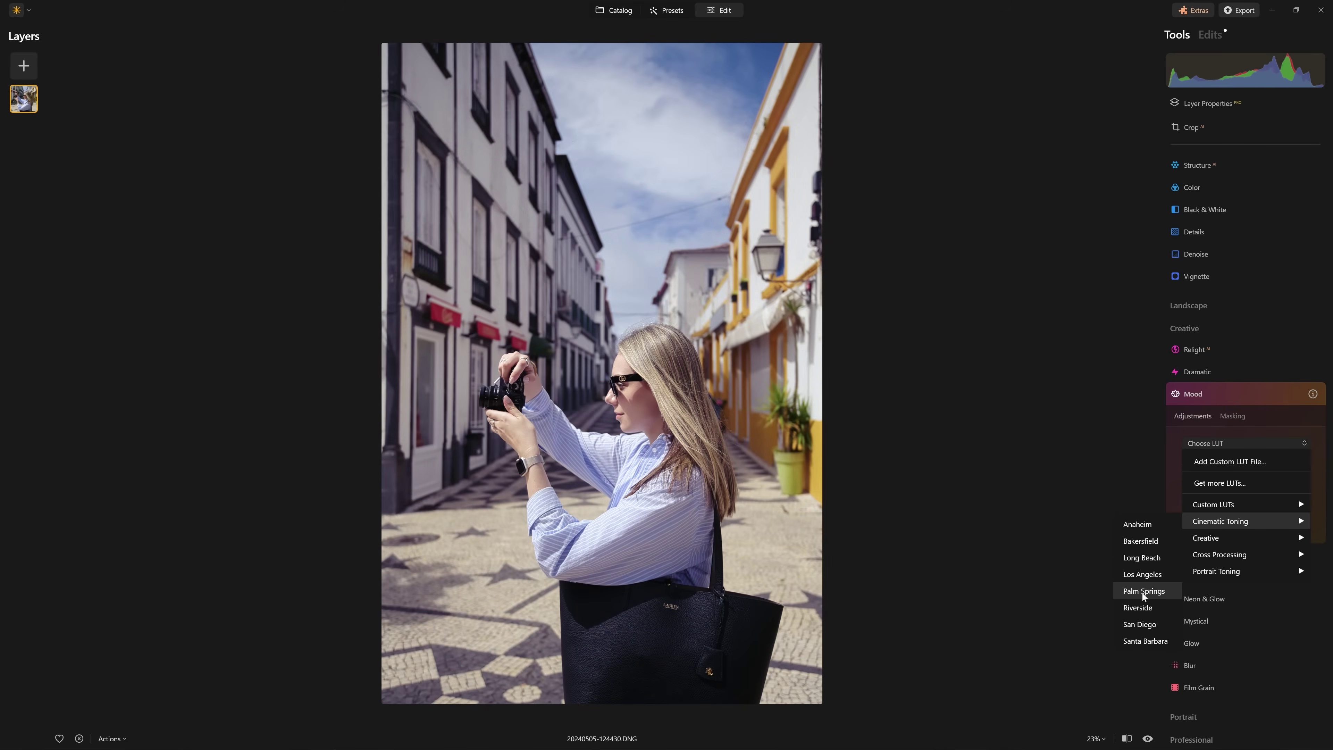
click(1143, 593)
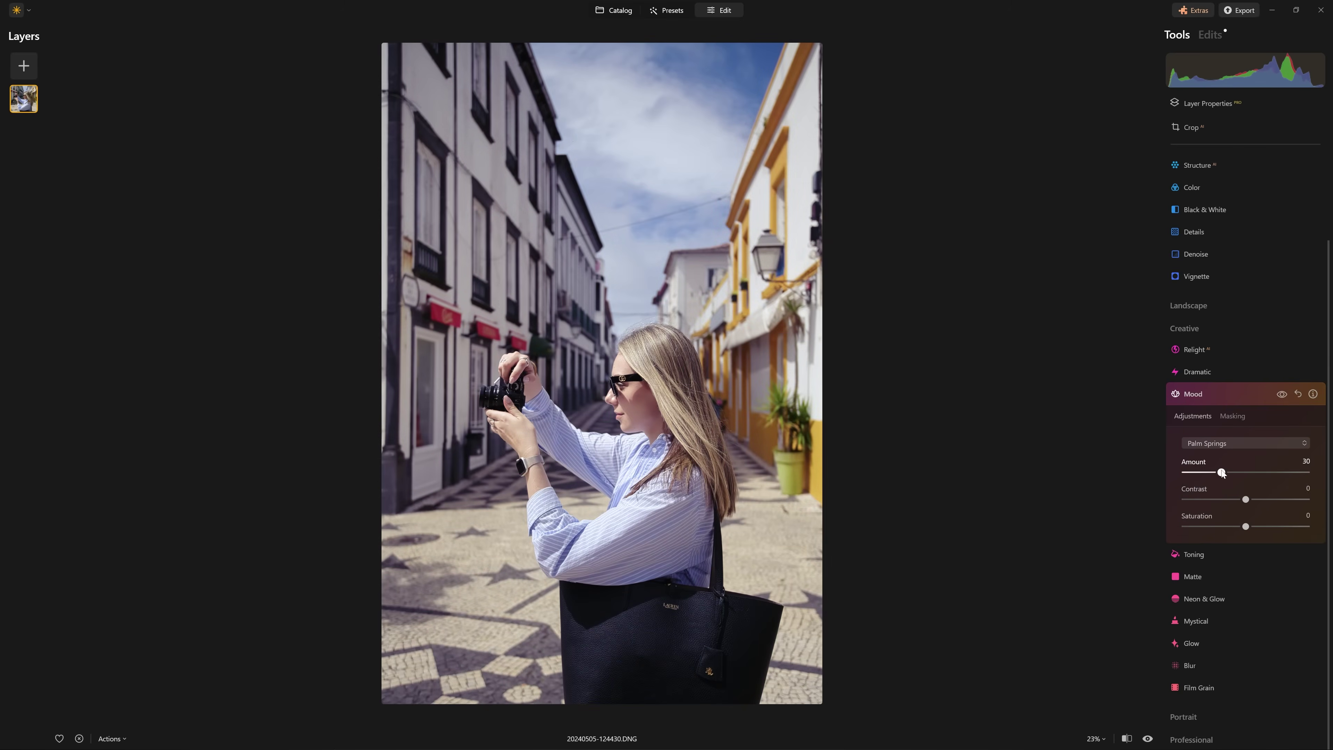
drag(1222, 473, 1305, 471)
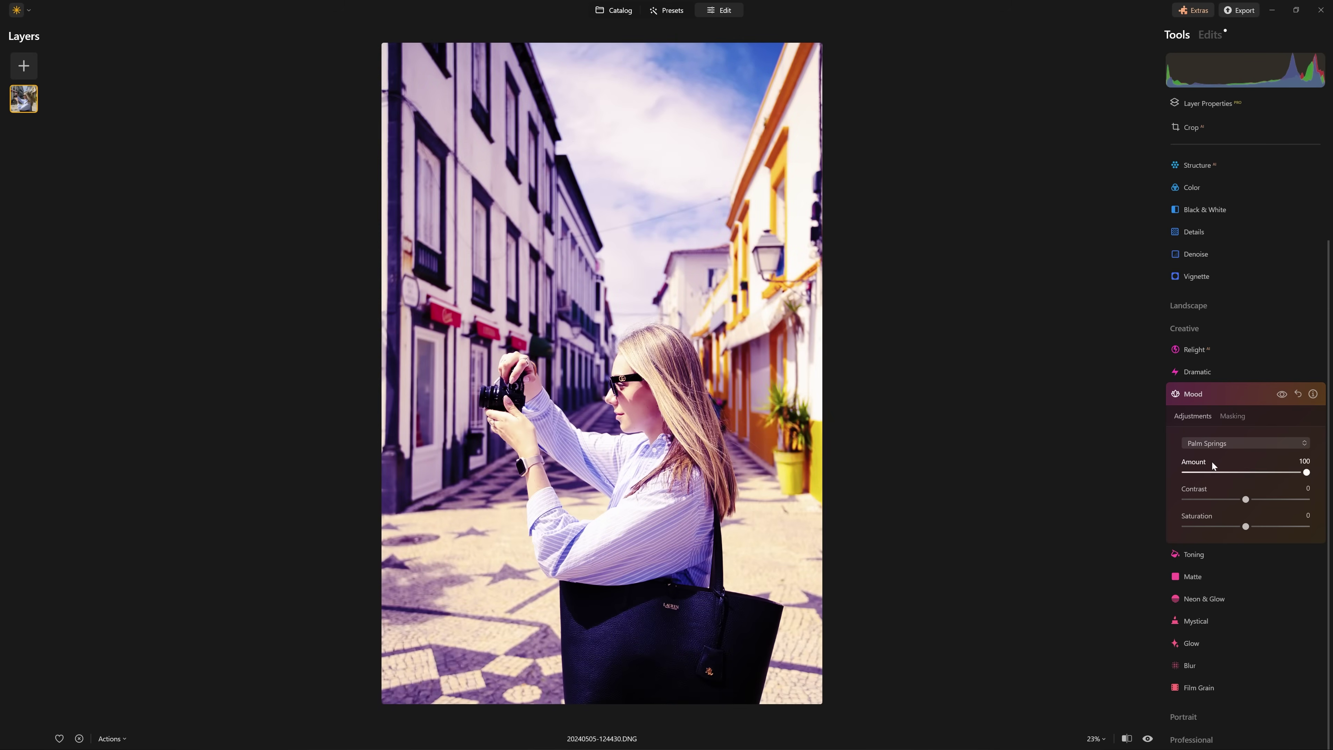
drag(1245, 499, 1260, 499)
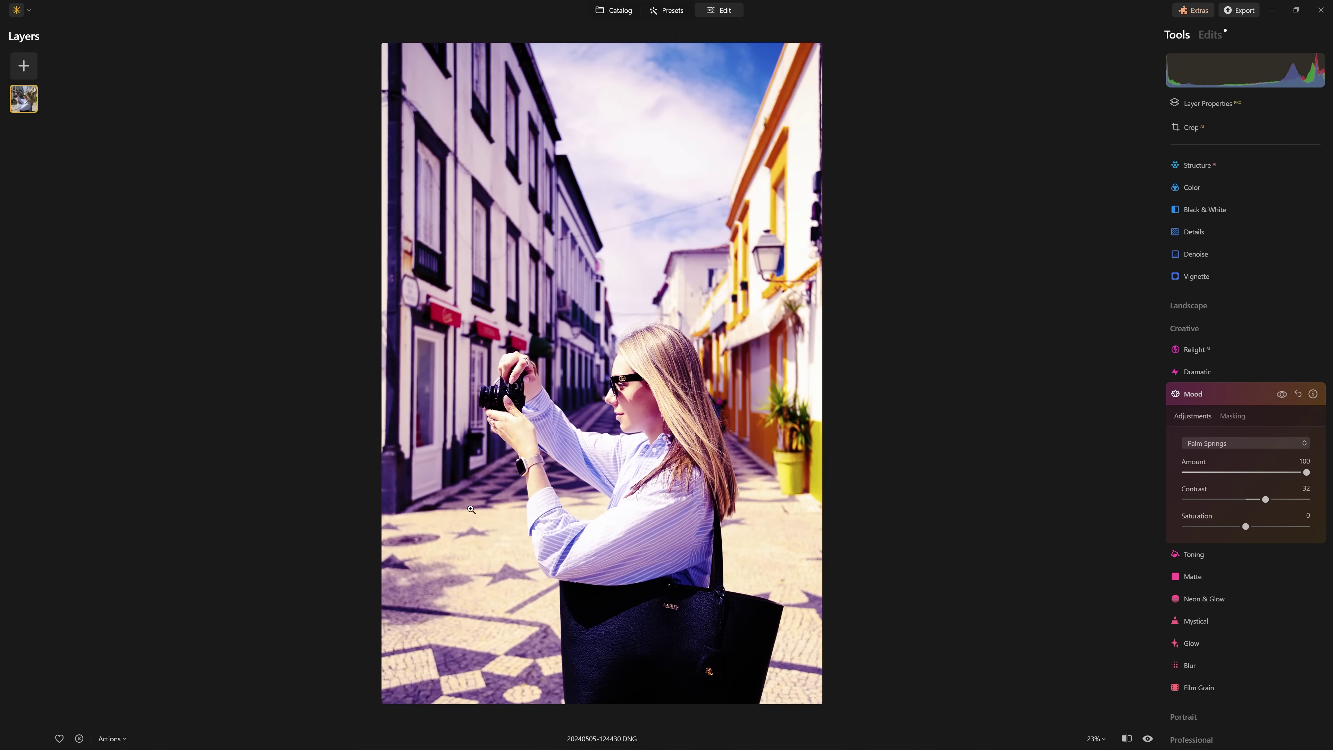
drag(1247, 526, 1162, 526)
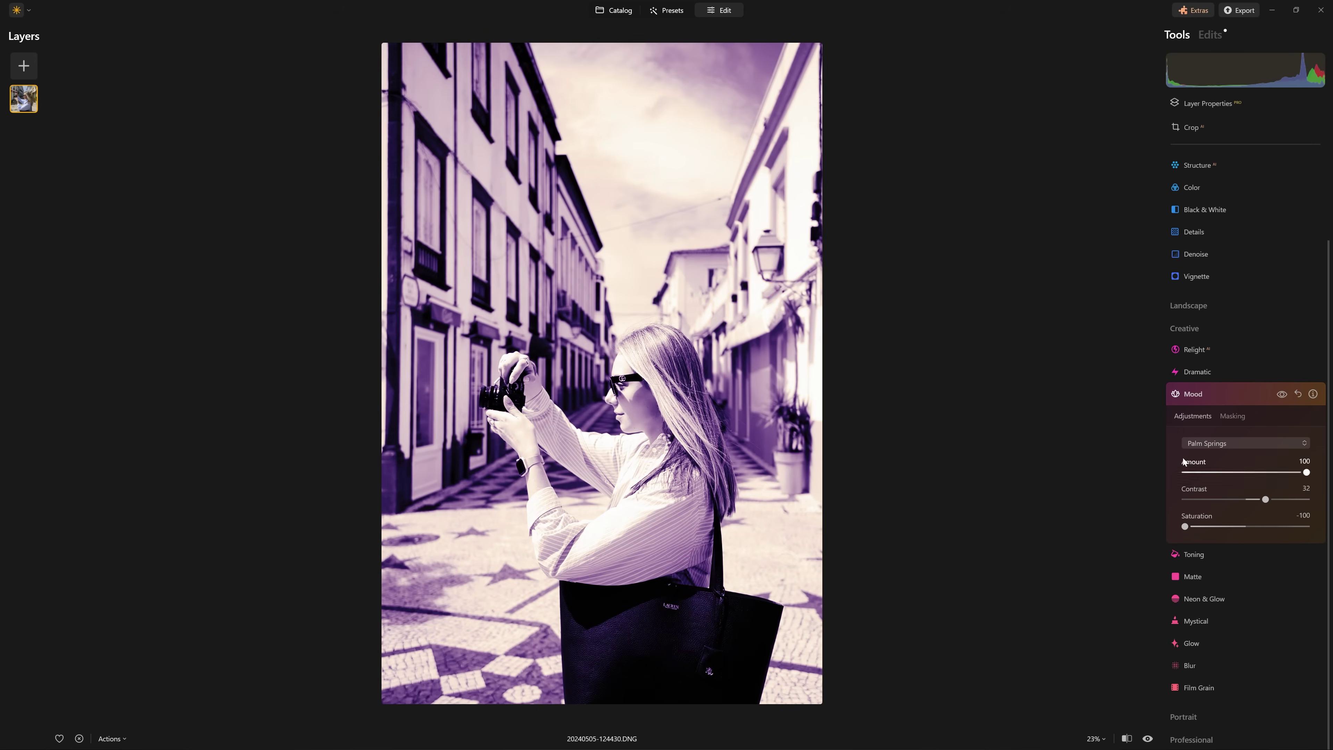
click(1219, 442)
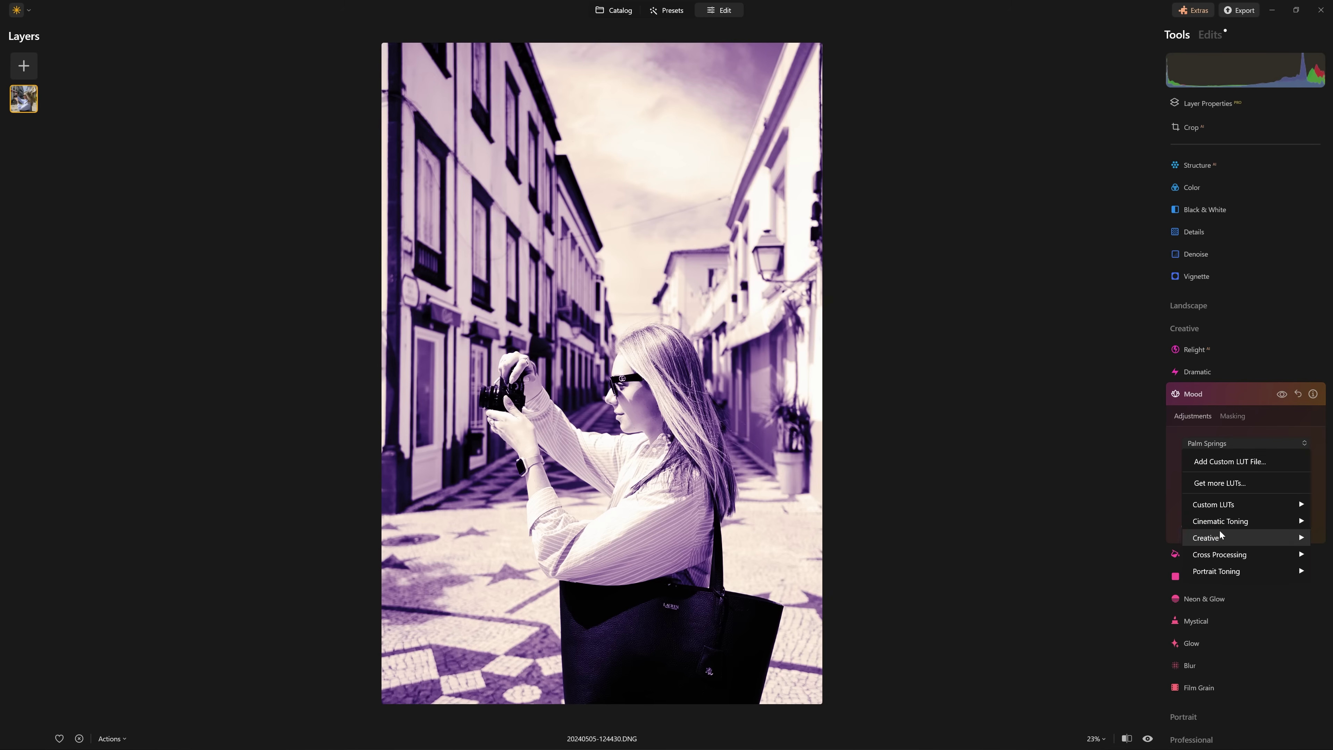
- Switch the Mood LUT to Creative > Wooden and raise its Contrast to 80
mouse_move(1223, 536)
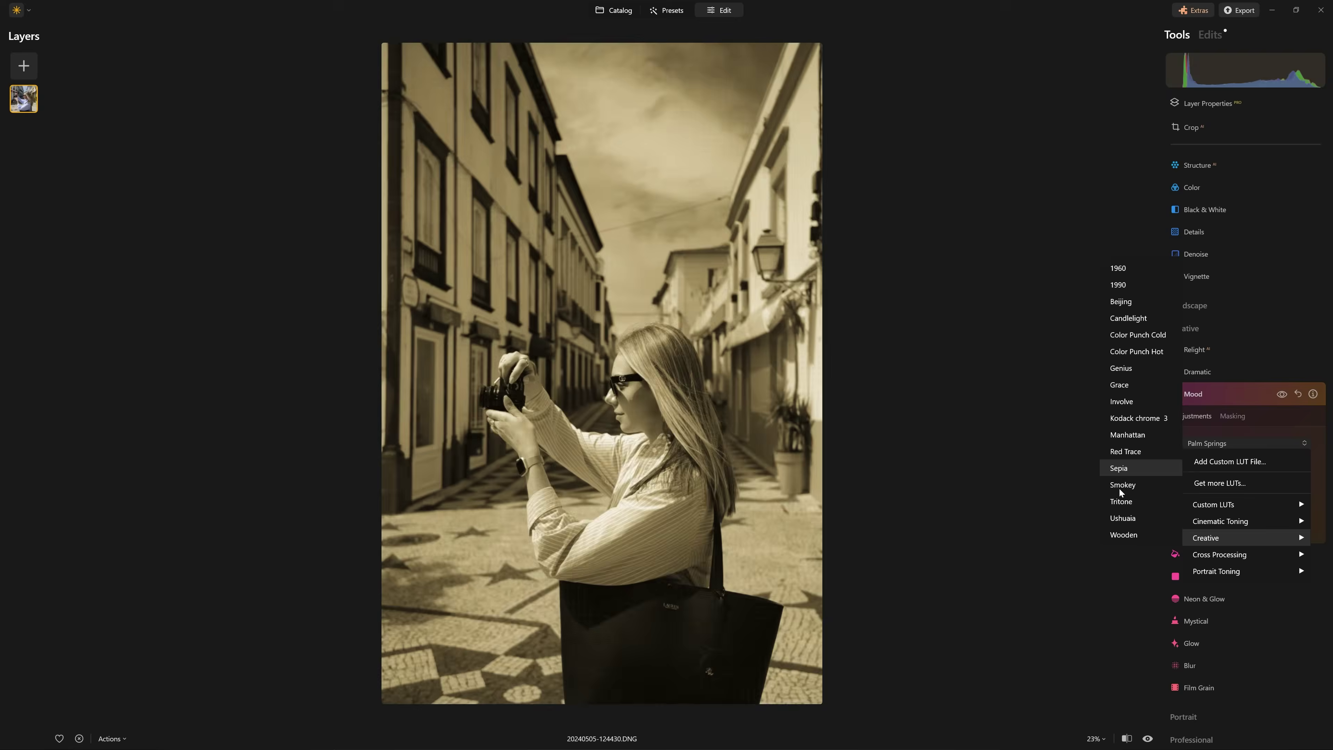
click(1122, 531)
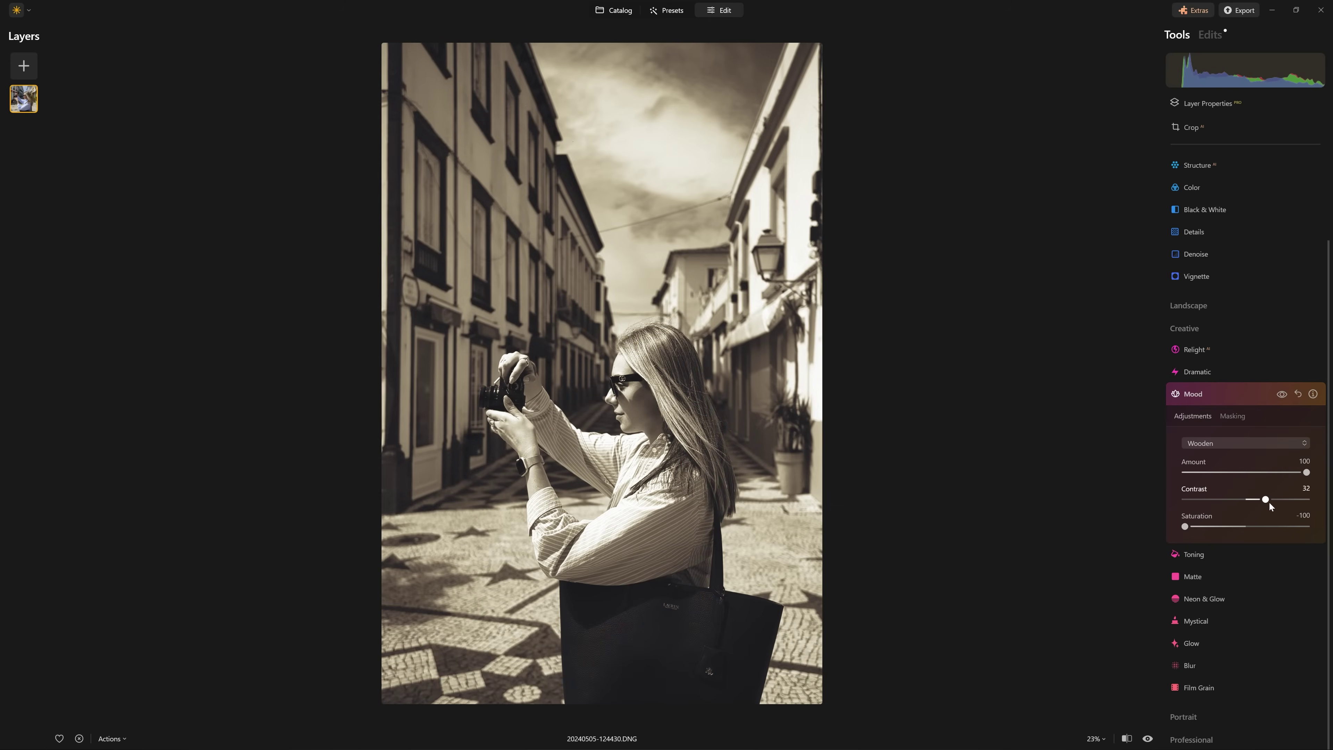
drag(1267, 502, 1297, 499)
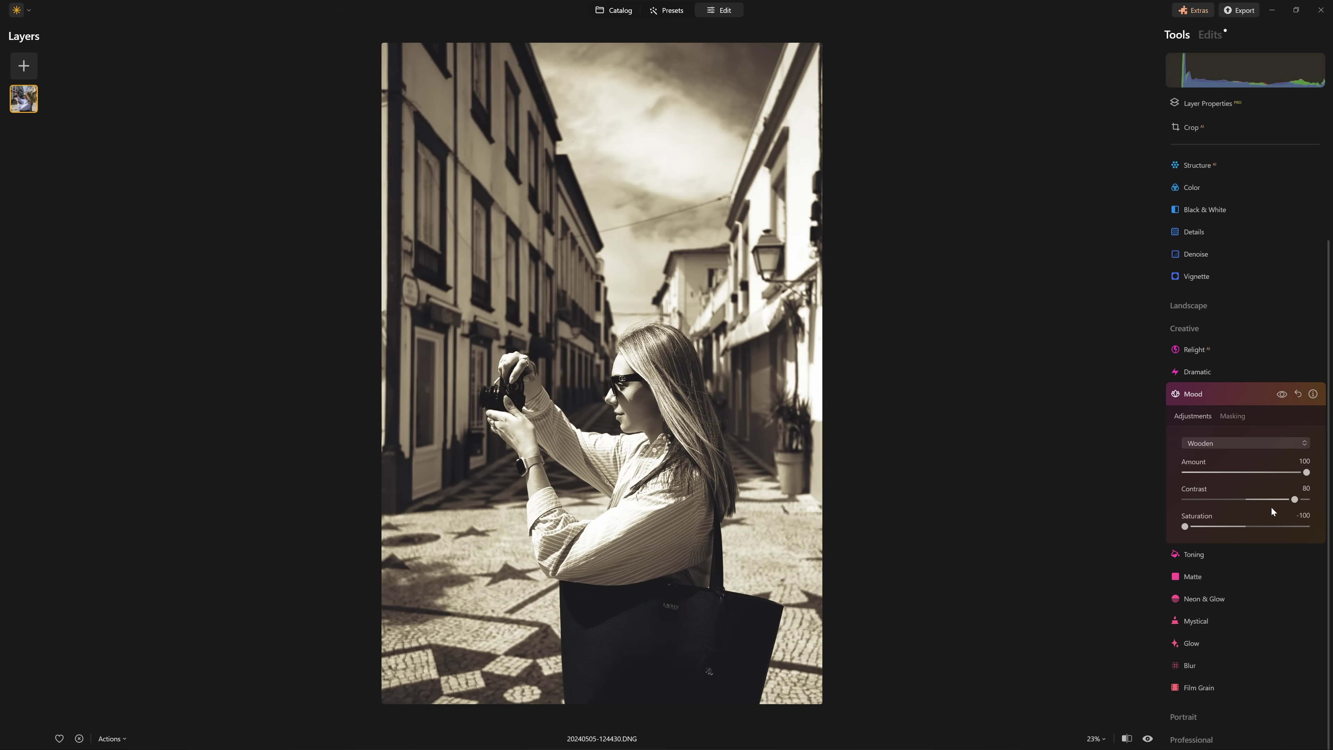
- Lower the Color tool's Saturation to -56 to mute the sepia tint
click(1218, 398)
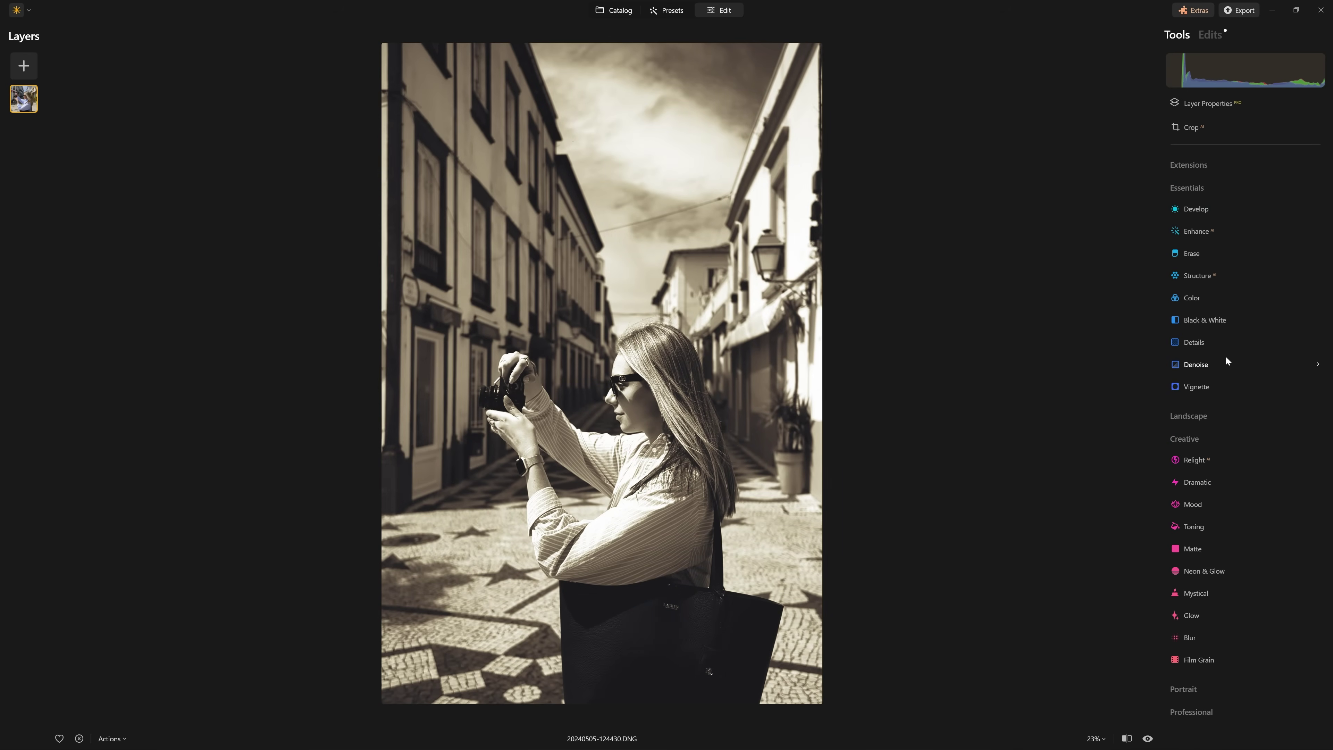
click(1194, 307)
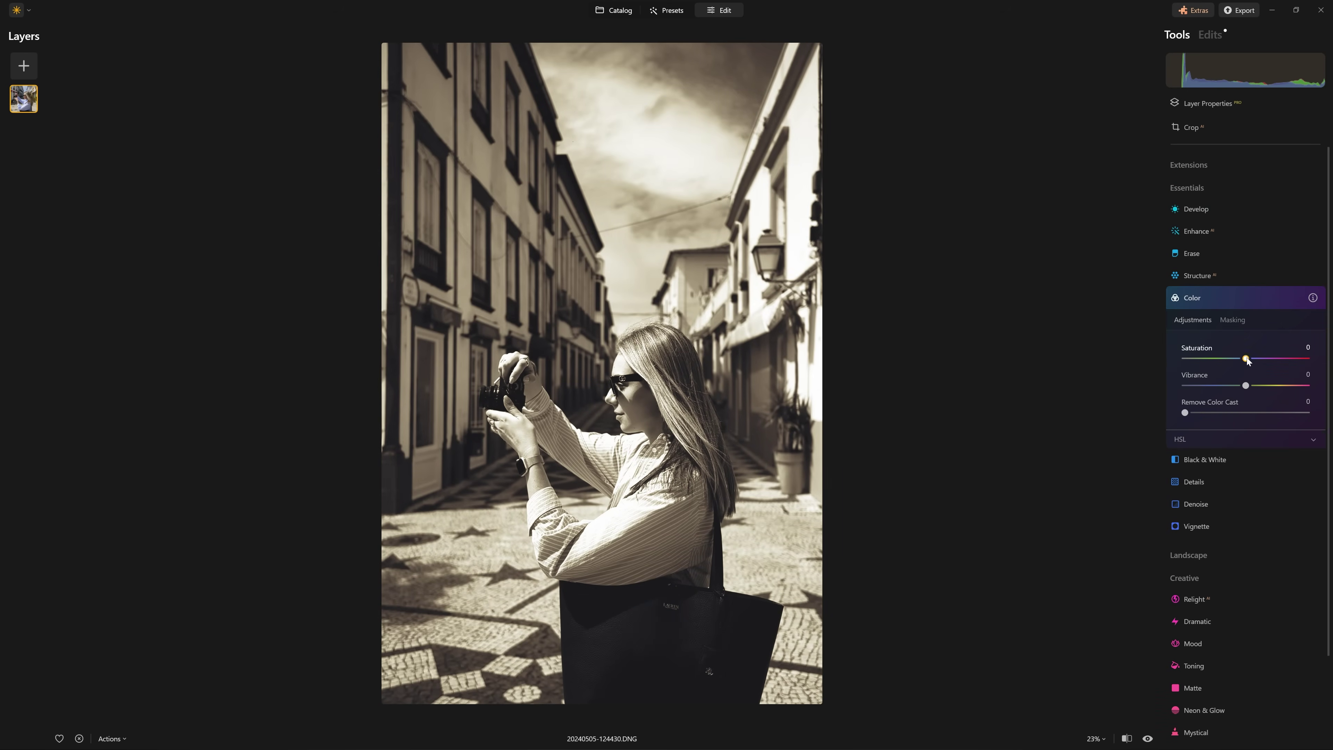
drag(1247, 360, 1239, 360)
drag(1209, 367, 1182, 364)
drag(1190, 363, 1226, 364)
click(1227, 301)
click(615, 10)
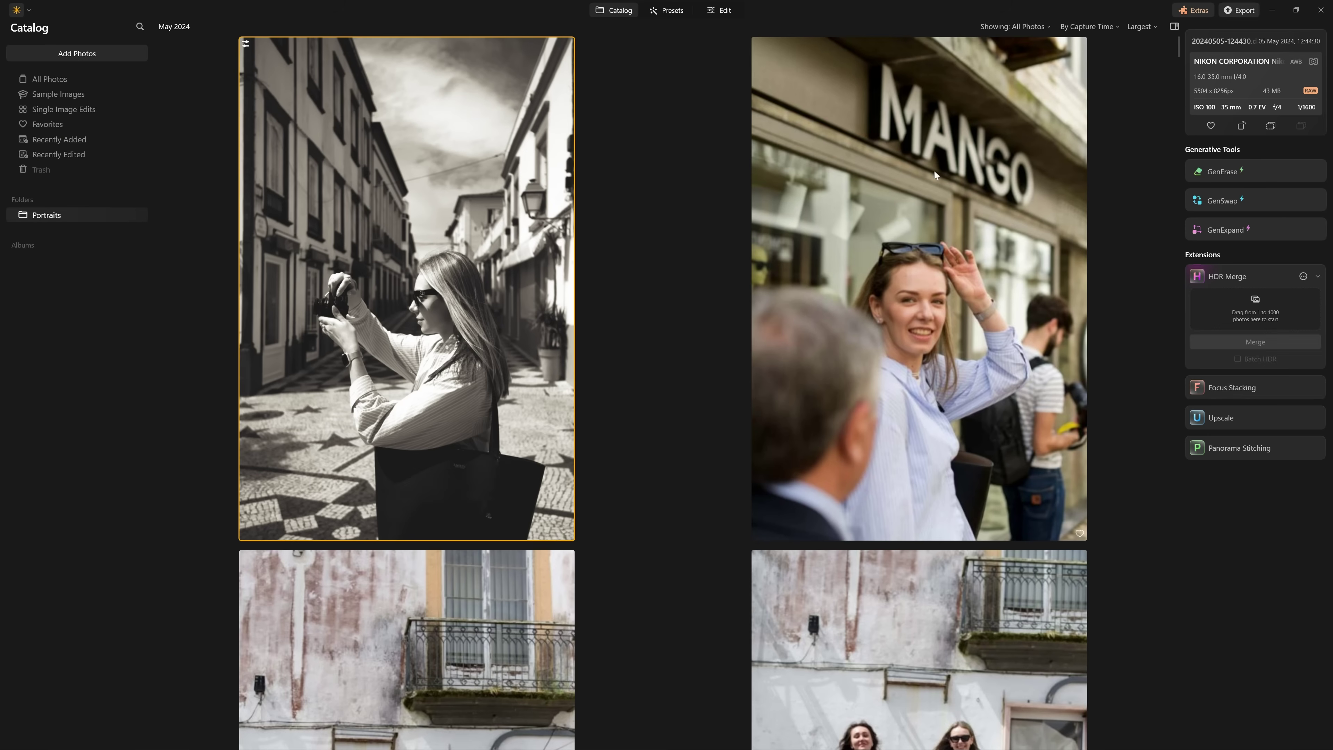
- Bring up the catalog's thumbnail size choices
click(1132, 27)
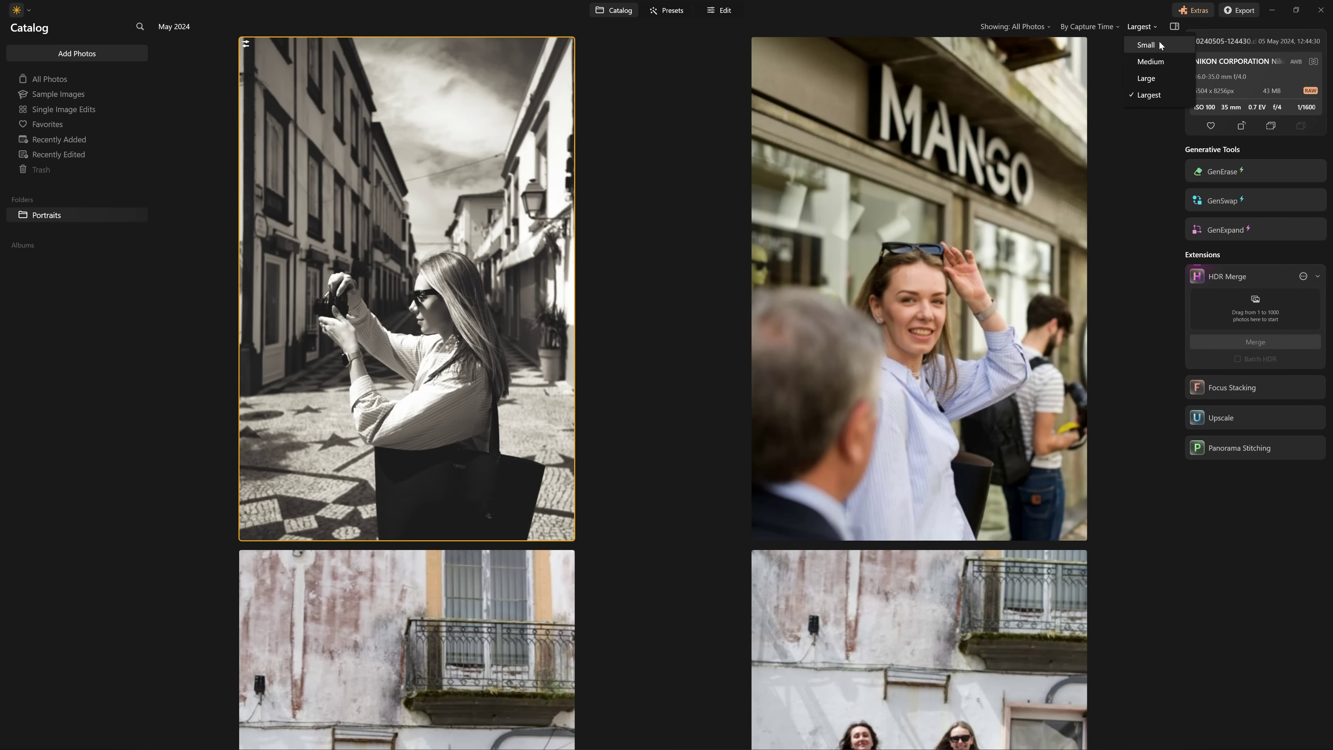
- Show Medium thumbnails and select all 26 catalog photos with Ctrl+A
click(1160, 59)
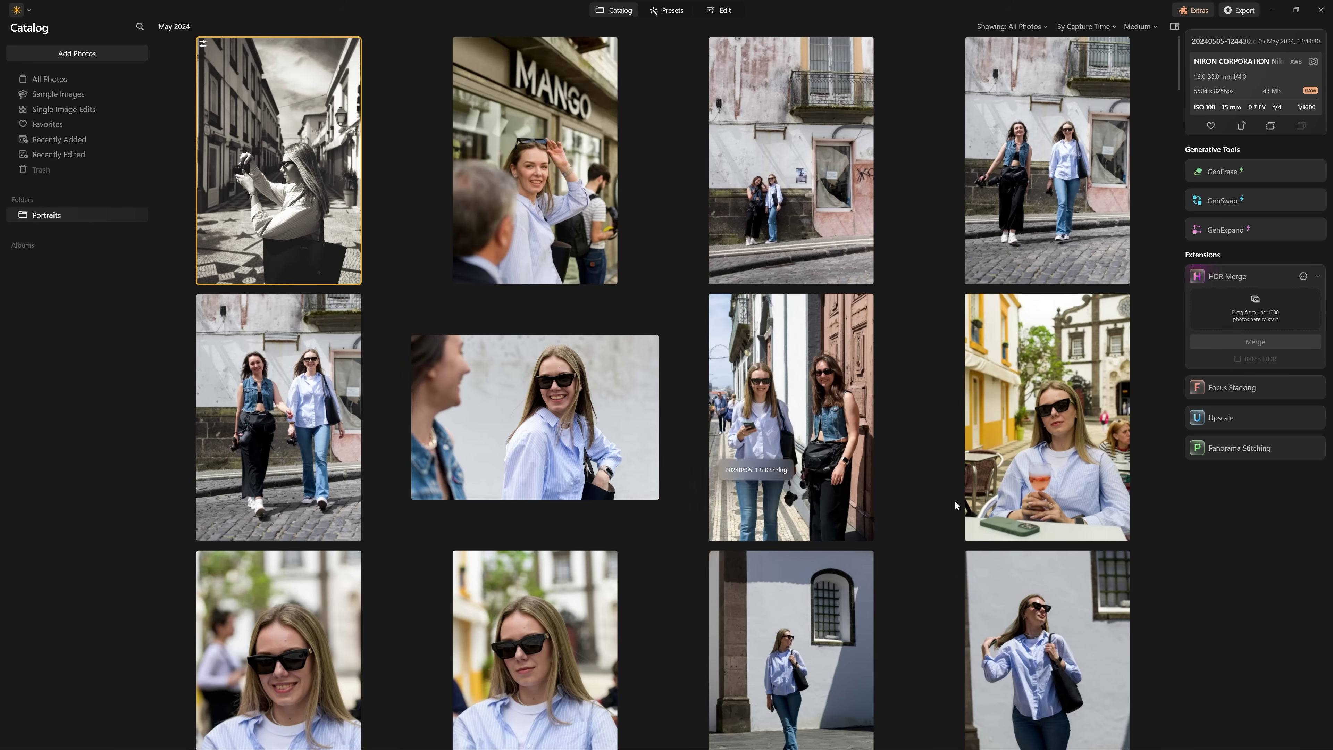
drag(1180, 88, 1190, 171)
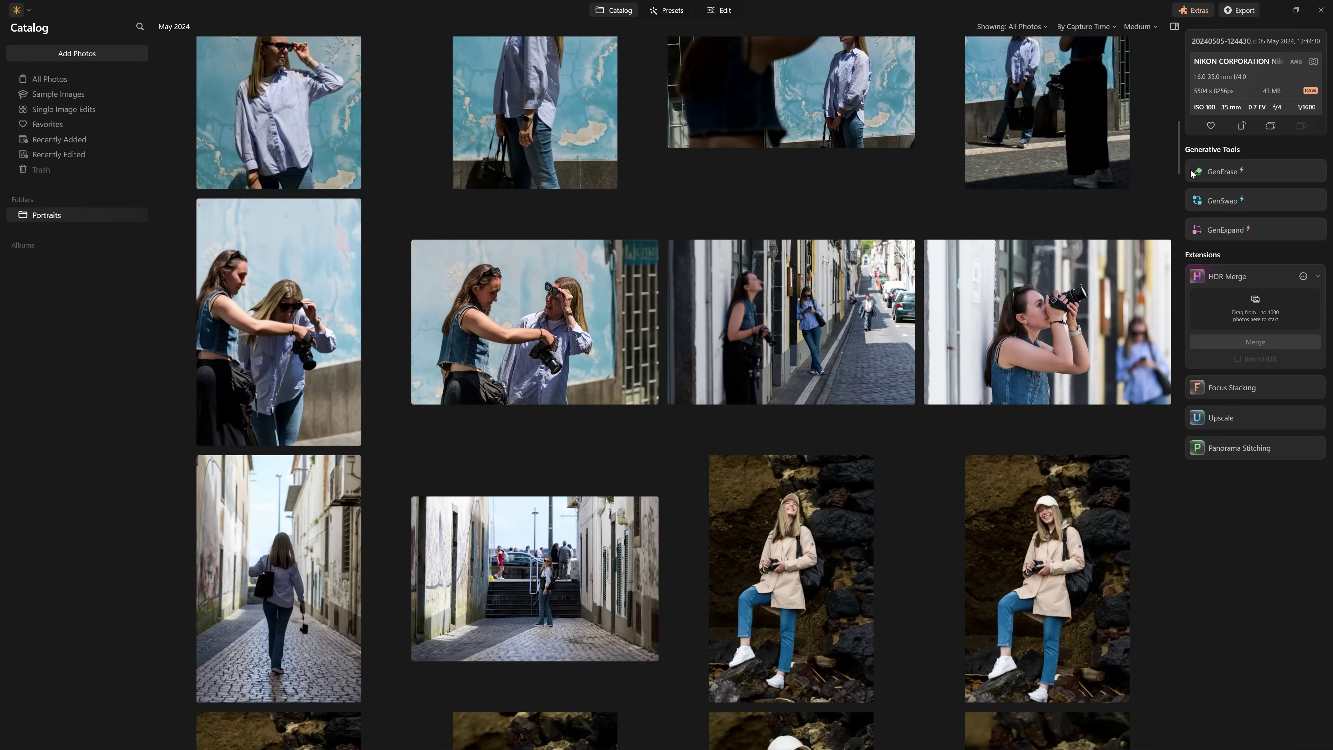
key(ctrl+a)
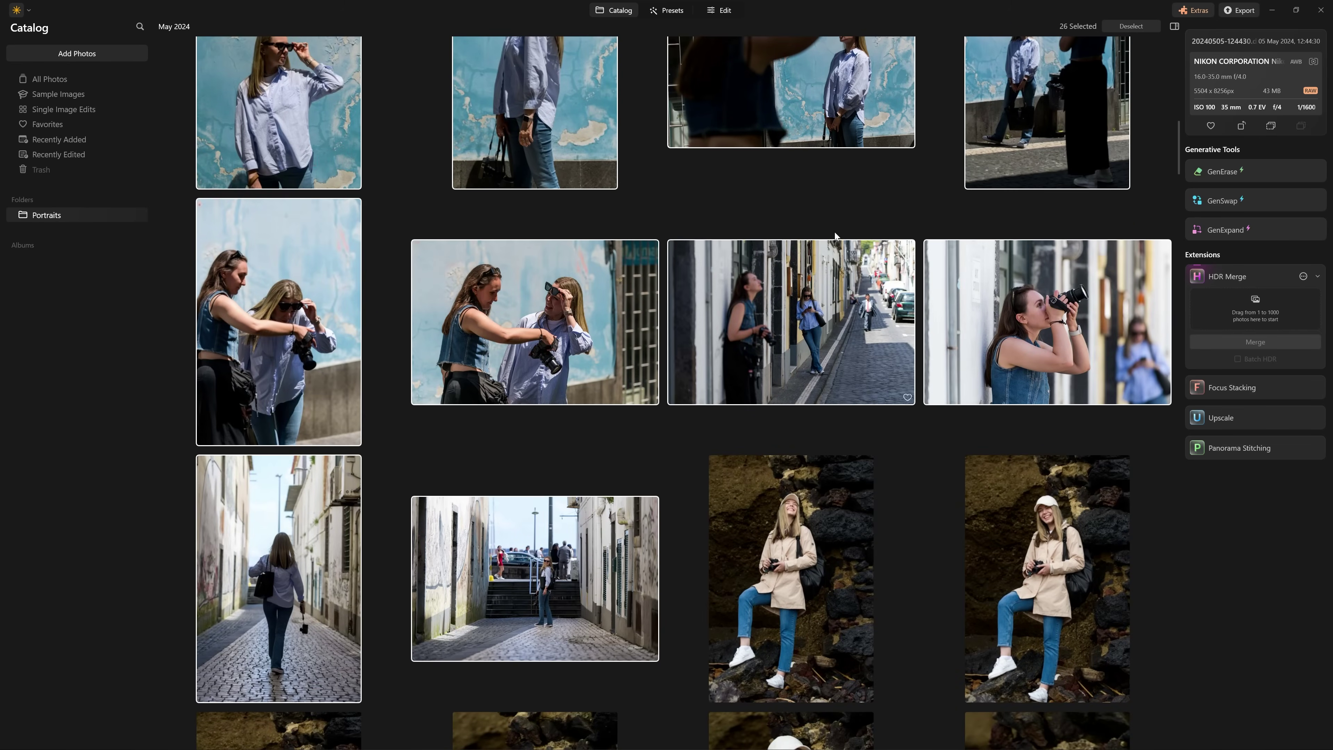
drag(1177, 147, 1185, 59)
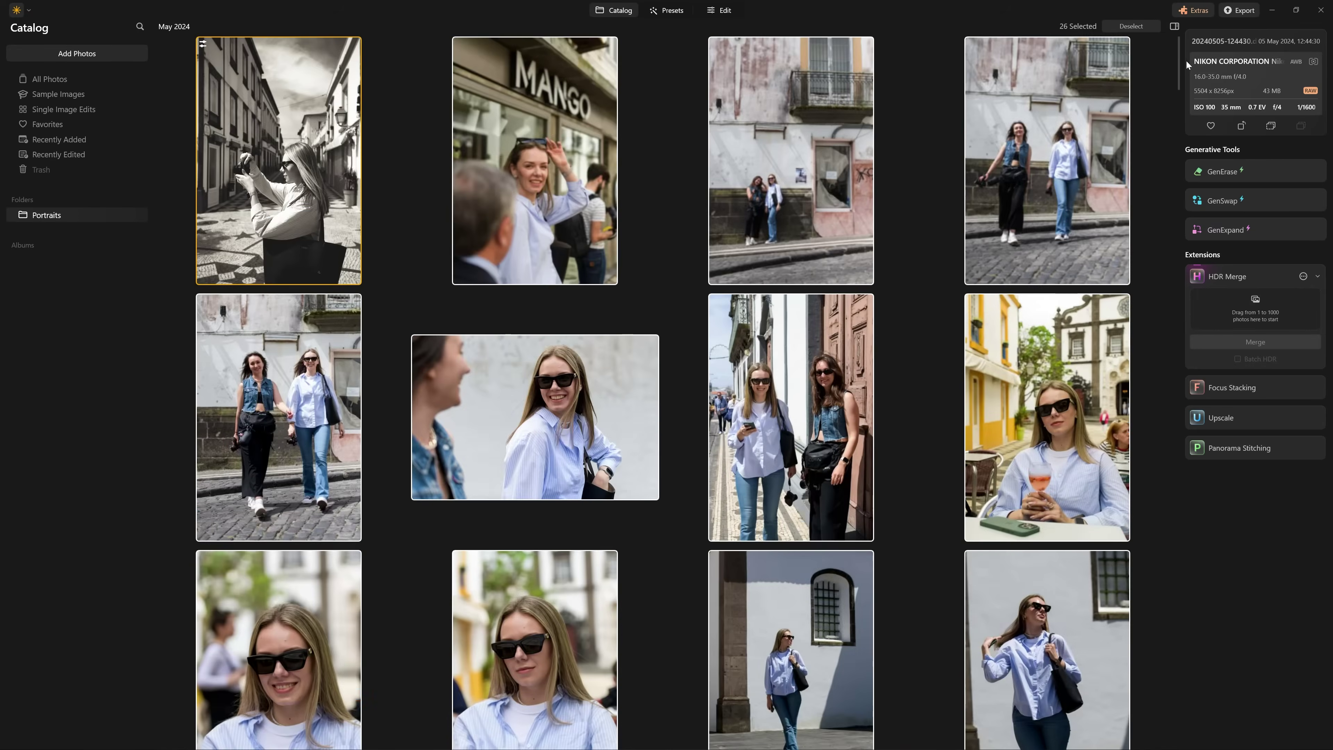
right_click(304, 153)
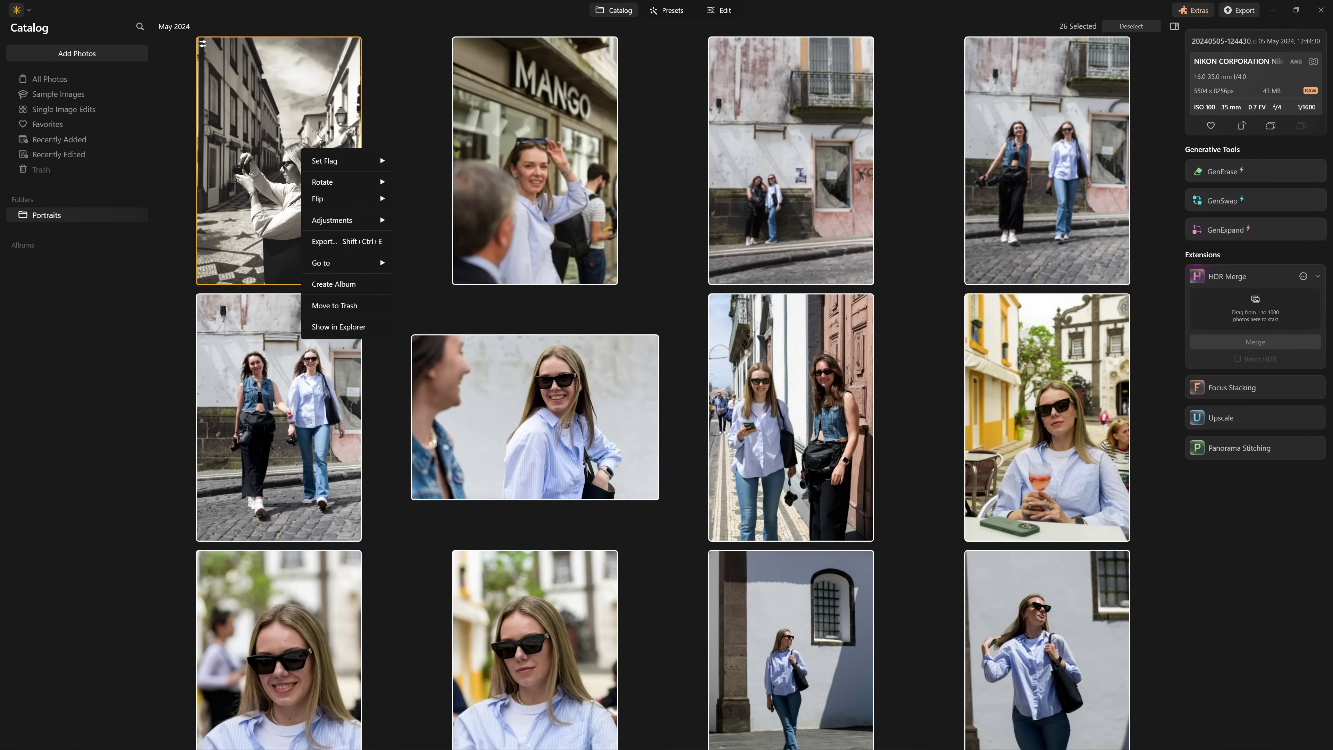
- Sync the street photo's adjustments to all 26 selected photos via Adjustments > Sync Adjustments
mouse_move(342, 221)
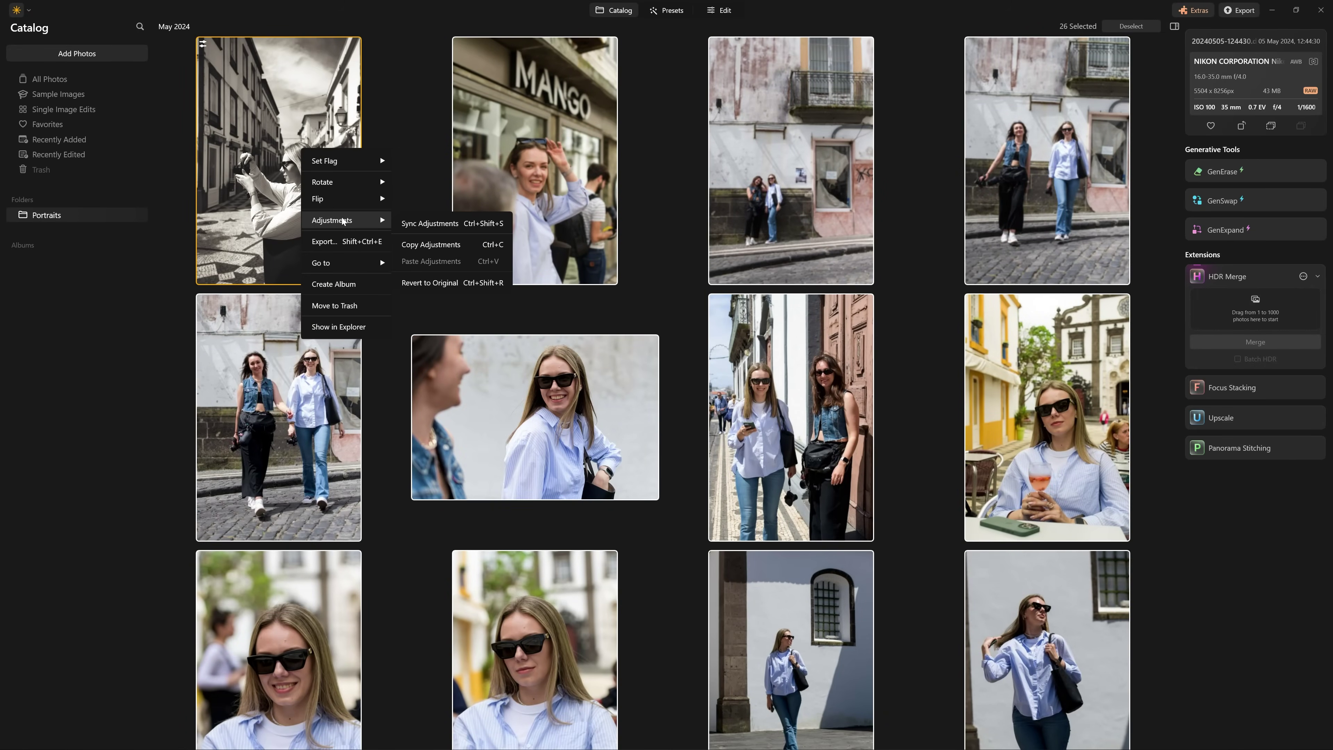
click(438, 225)
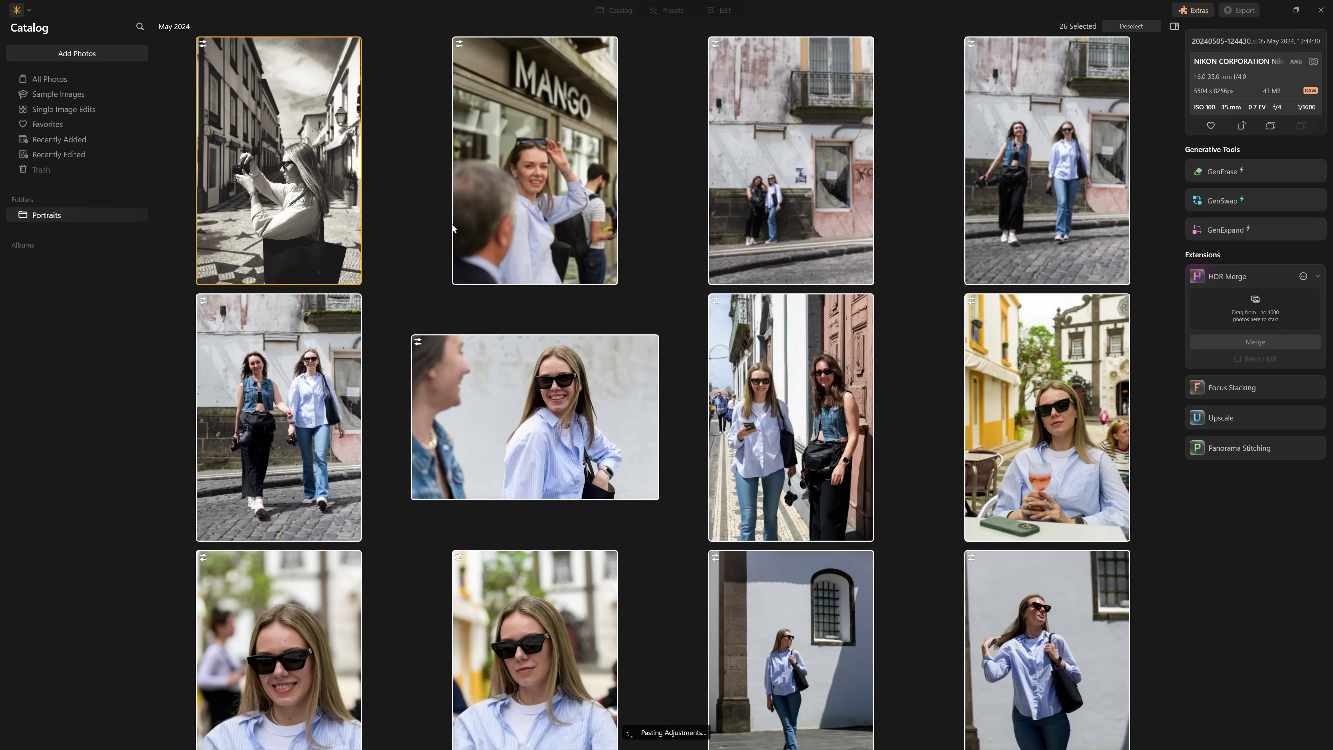